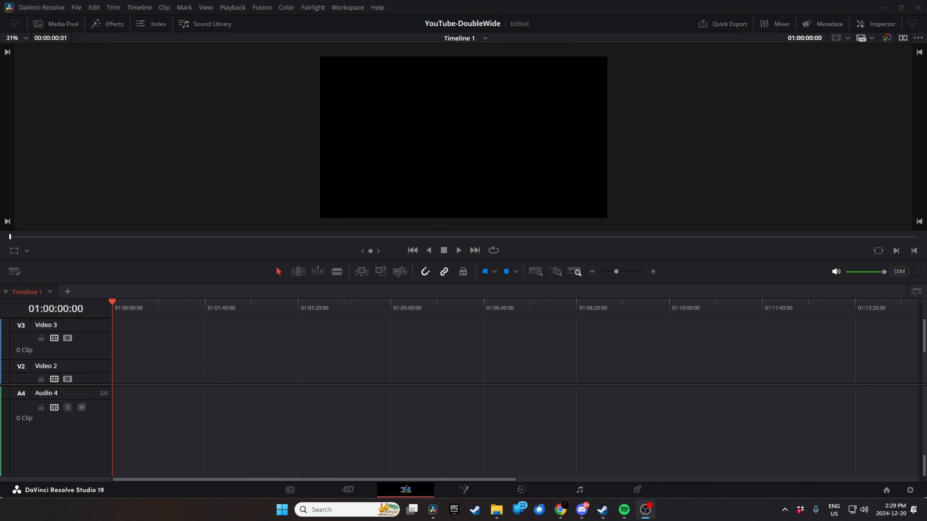
- Bring the OBS window onto the main display and maximize it to show the scene preview and sources
drag(926, 224, 385, 98)
double_click(385, 98)
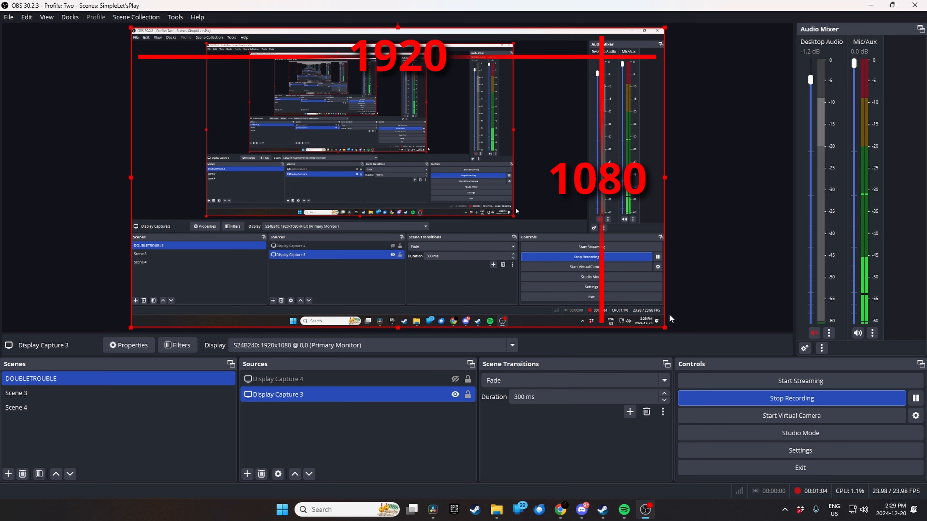
ctrl+click(347, 379)
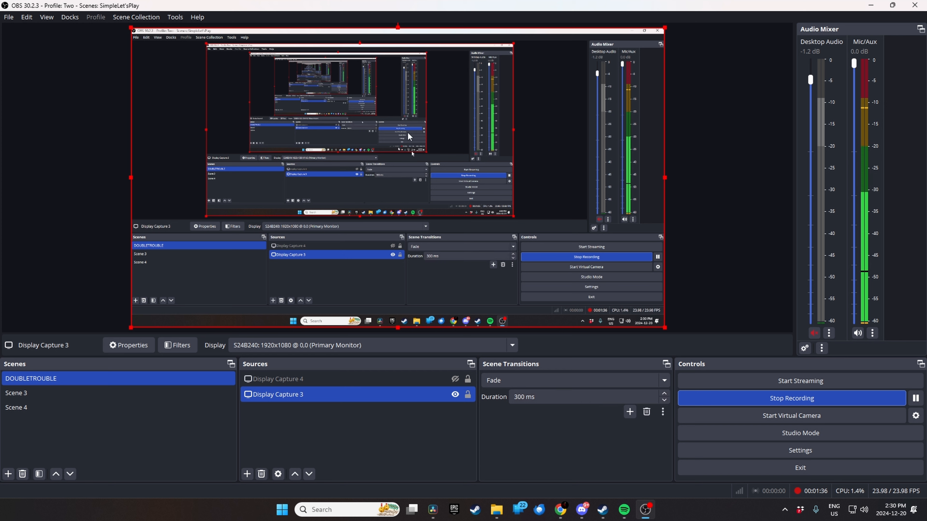
- Examine the base and output resolutions in the OBS Video settings without changing them, and return to DaVinci Resolve
click(8, 17)
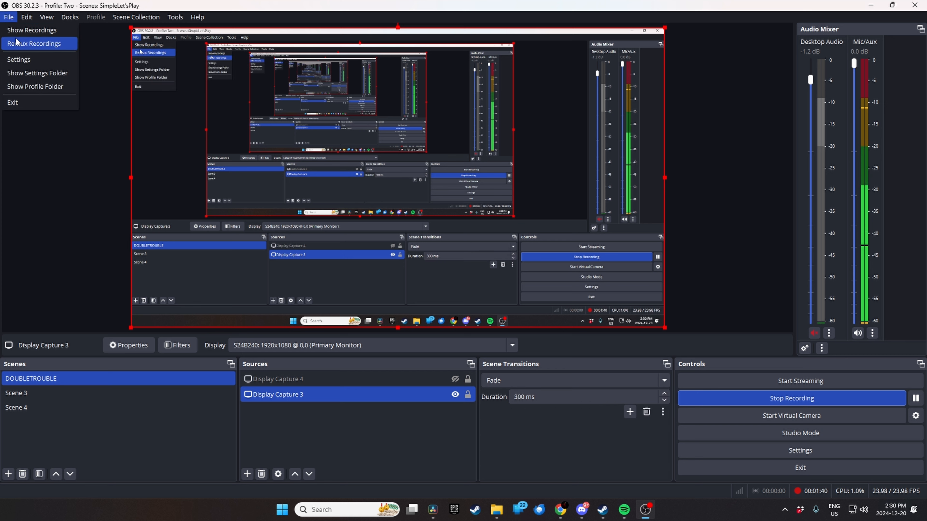
click(20, 56)
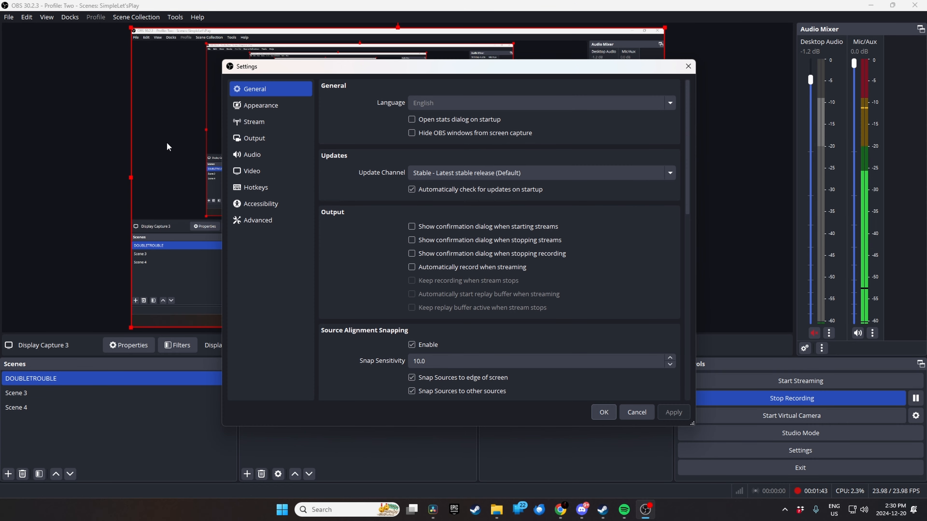
click(239, 172)
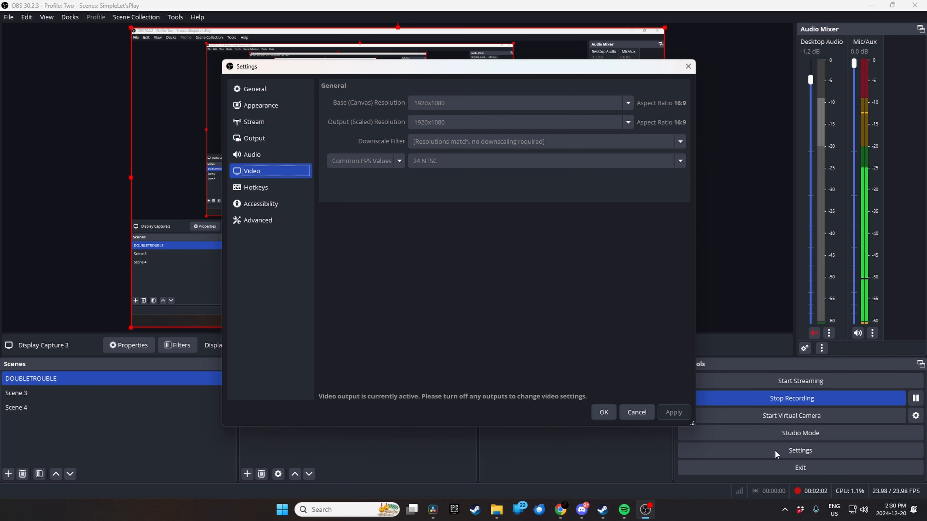
click(637, 412)
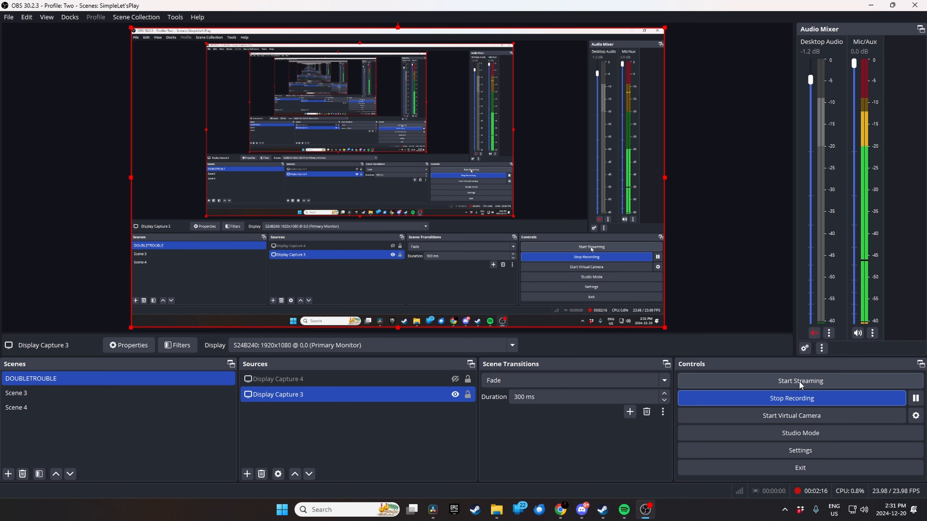
drag(579, 9, 926, 366)
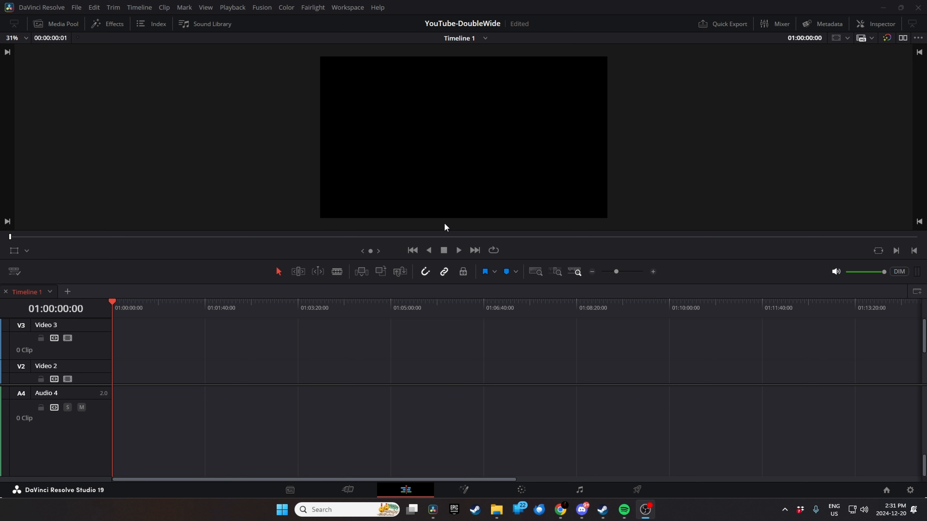
- Review the mismatched-resolution options in the project's Image Scaling settings and save the settings
click(664, 186)
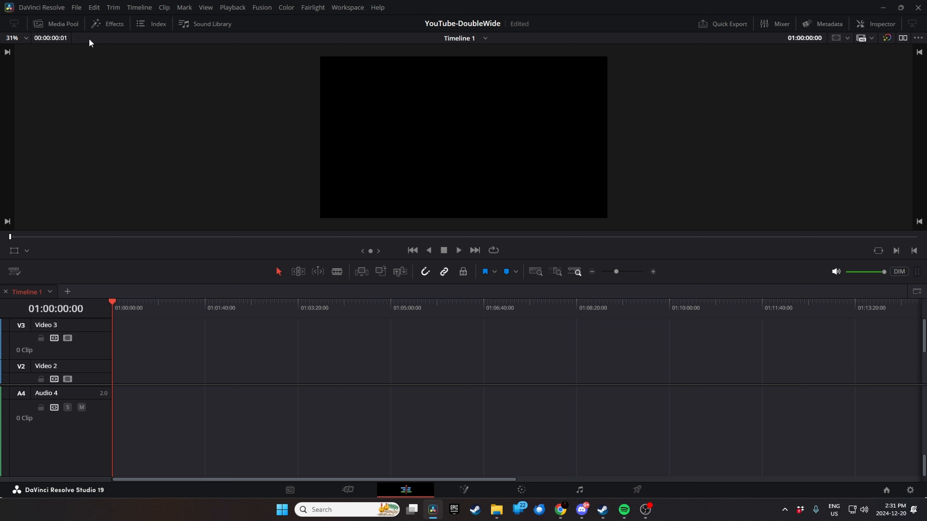
click(77, 7)
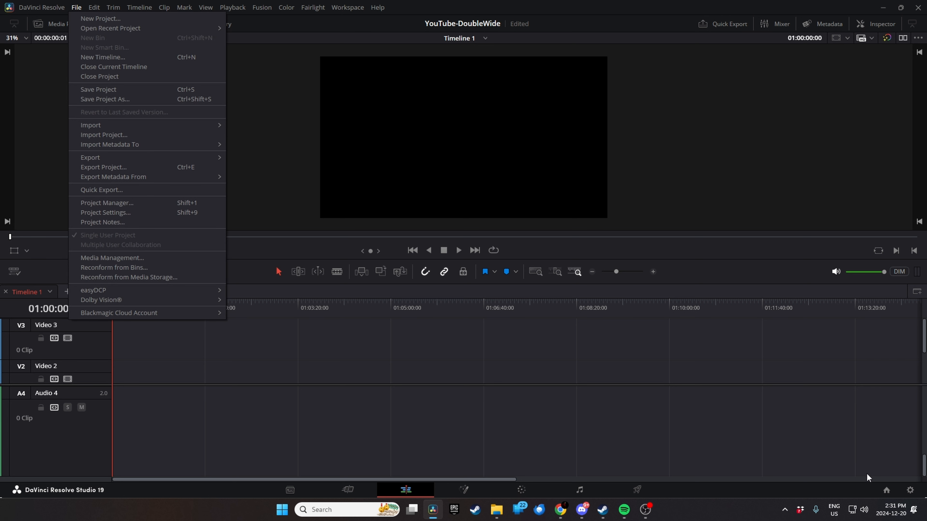
click(910, 490)
click(265, 99)
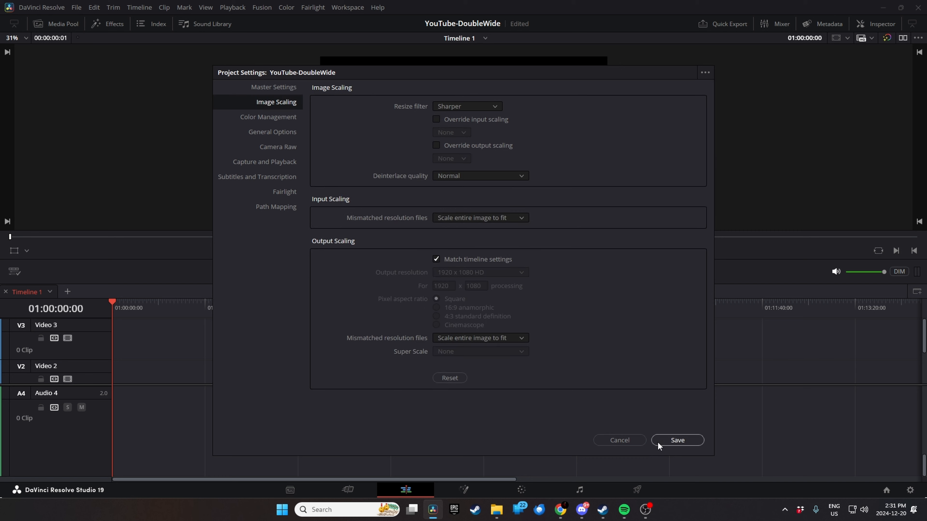
click(677, 442)
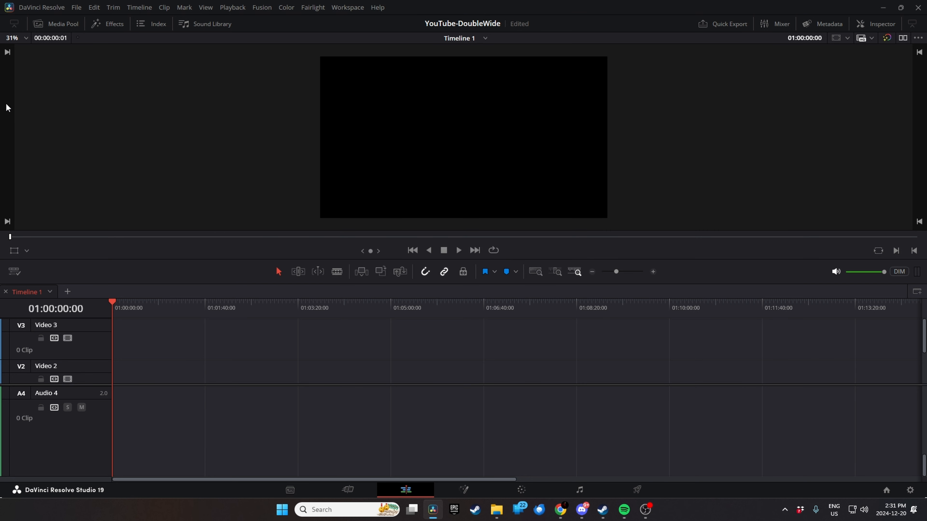
- Place 2024-12-13_22-44-08.mp4 from the media pool at the start of Video 2 and move the playhead to 01:01:19:00
click(57, 23)
drag(125, 72, 383, 368)
drag(440, 377, 365, 378)
click(381, 304)
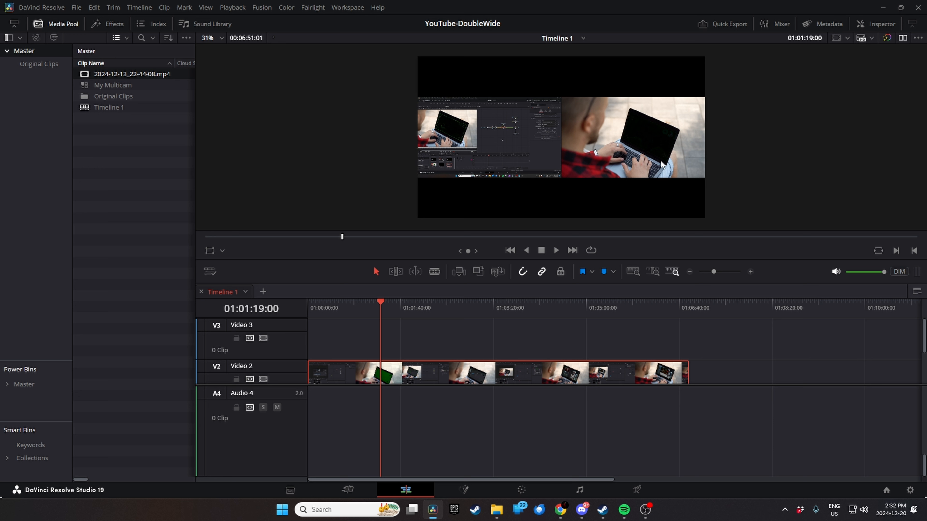
- Set the video clean feed to the BenQ GL2450 monitor
click(347, 7)
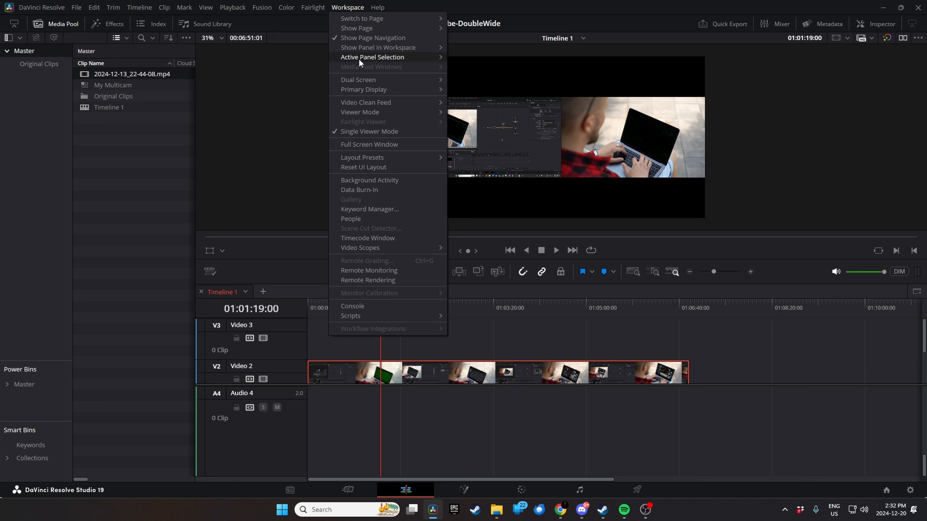
mouse_move(387, 105)
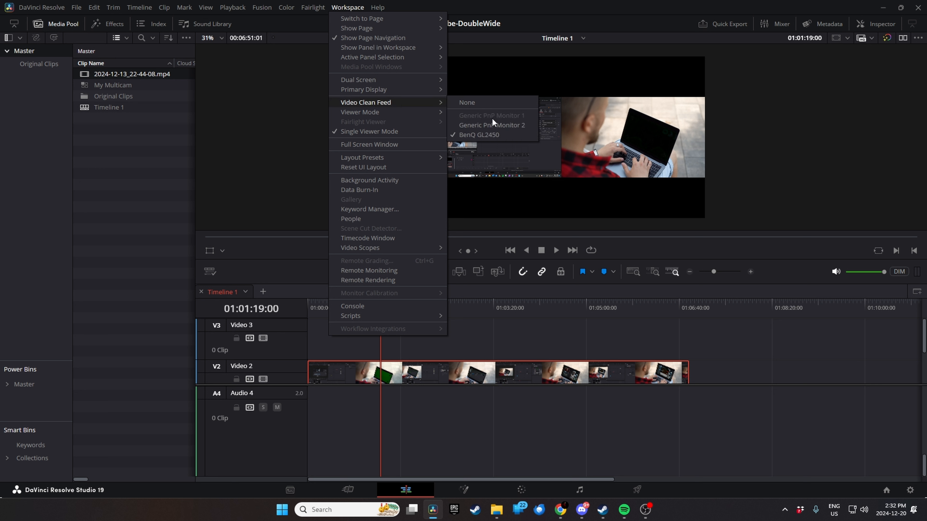
click(485, 135)
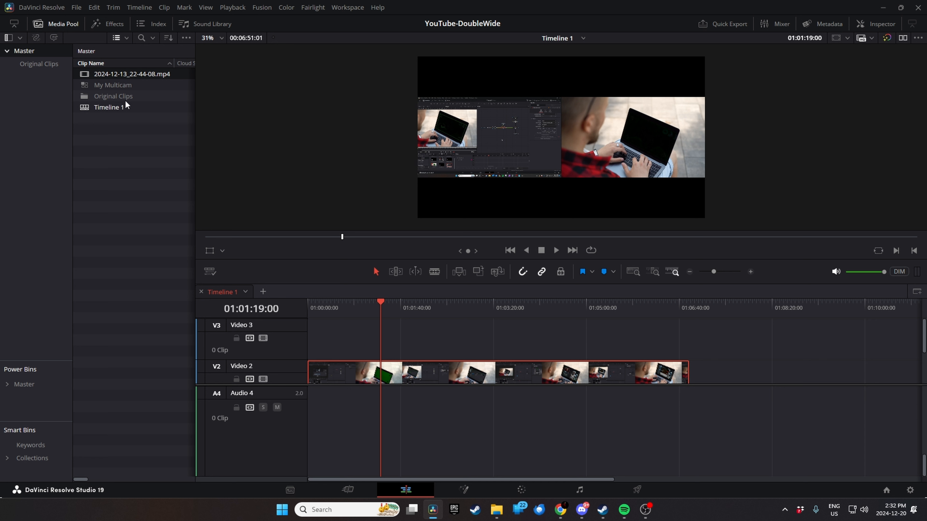
- Delete the My Multicam clip permanently from the media pool
click(98, 97)
click(100, 87)
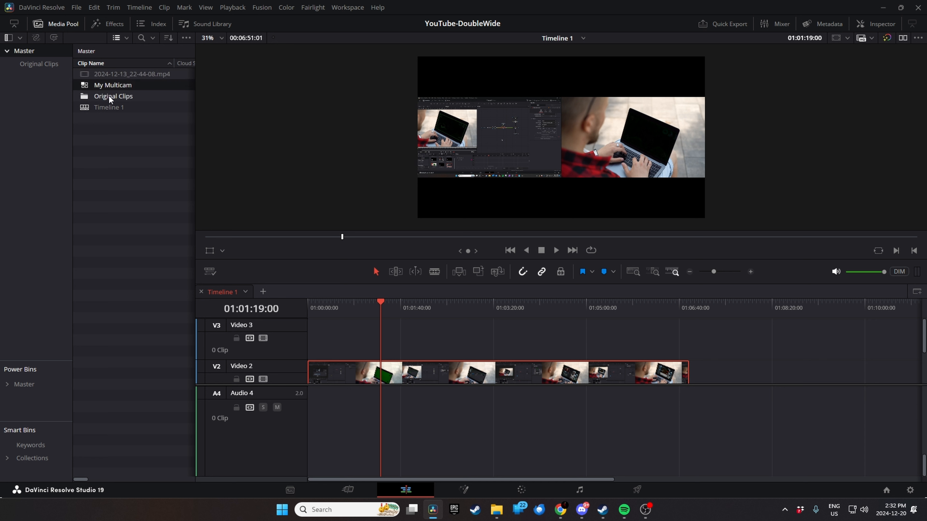
key(Delete)
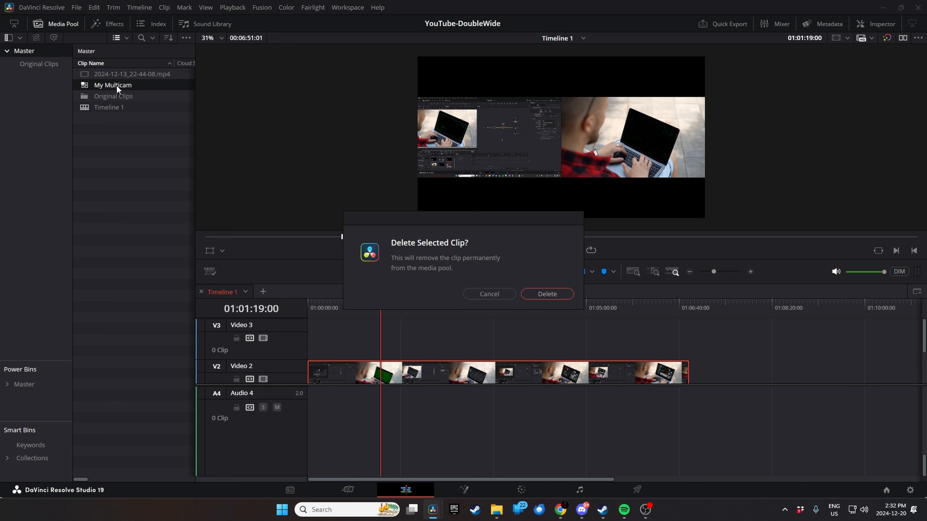
click(546, 293)
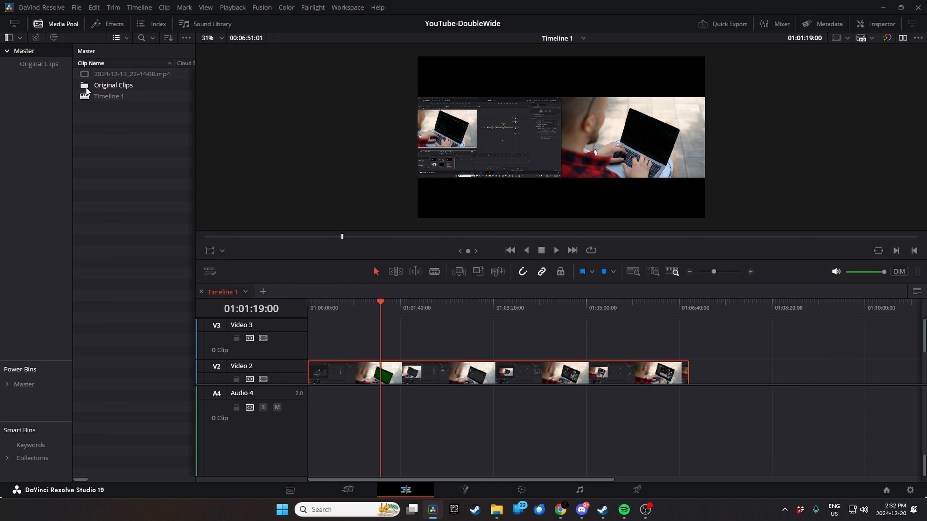
- Move CleanFeed.mp4 and Davinci.mp4 from the Original Clips bin to Master and delete the emptied bin
double_click(97, 86)
drag(110, 77, 46, 53)
click(43, 54)
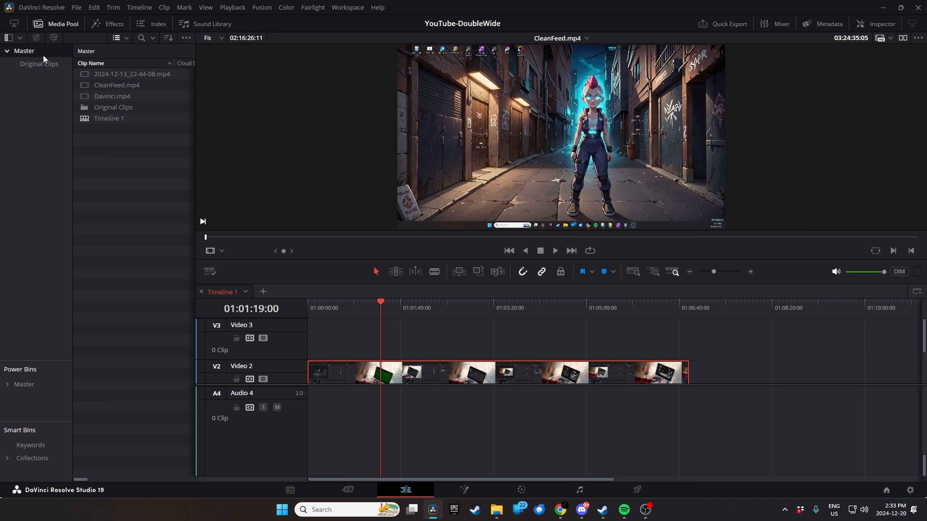
key(Delete)
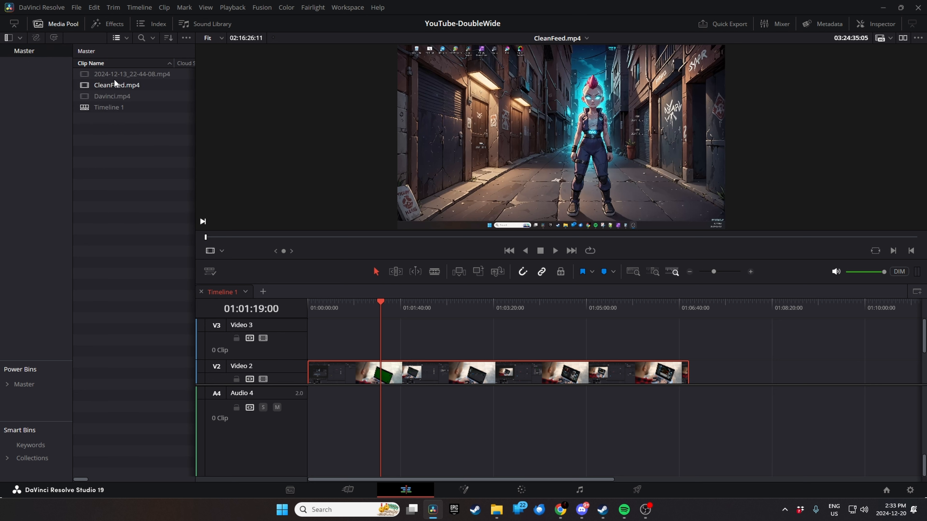
- Move the playhead to 01:02:21:22 and set the Video 2 clip's zoom to 2 in both directions
drag(372, 304, 379, 303)
drag(526, 297, 439, 301)
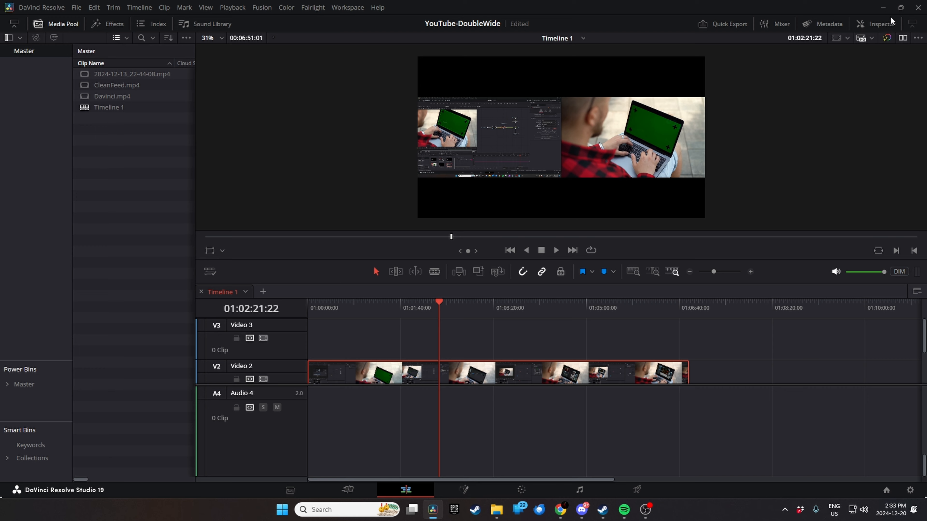
click(879, 23)
mouse_move(799, 89)
mouse_down()
mouse_move(829, 91)
mouse_move(804, 96)
mouse_move(813, 91)
mouse_up()
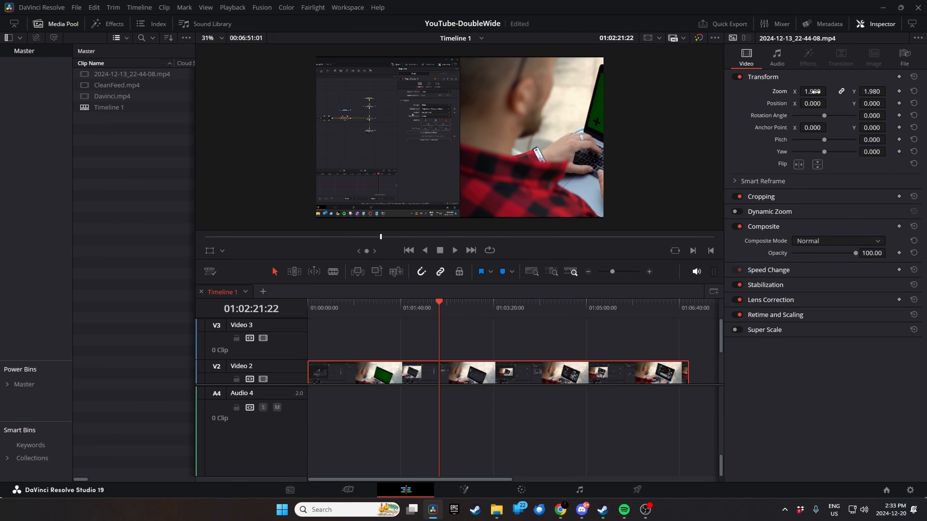
double_click(819, 90)
text(2)
key(Tab)
key(Tab)
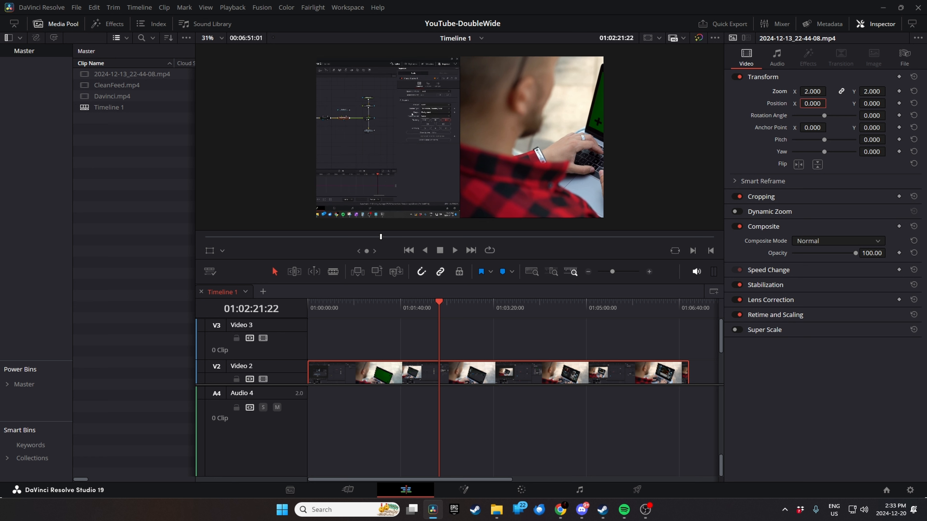
- Try a horizontal position of 480 for the zoomed Video 2 clip, and shift it to about 957
text(480)
key(Return)
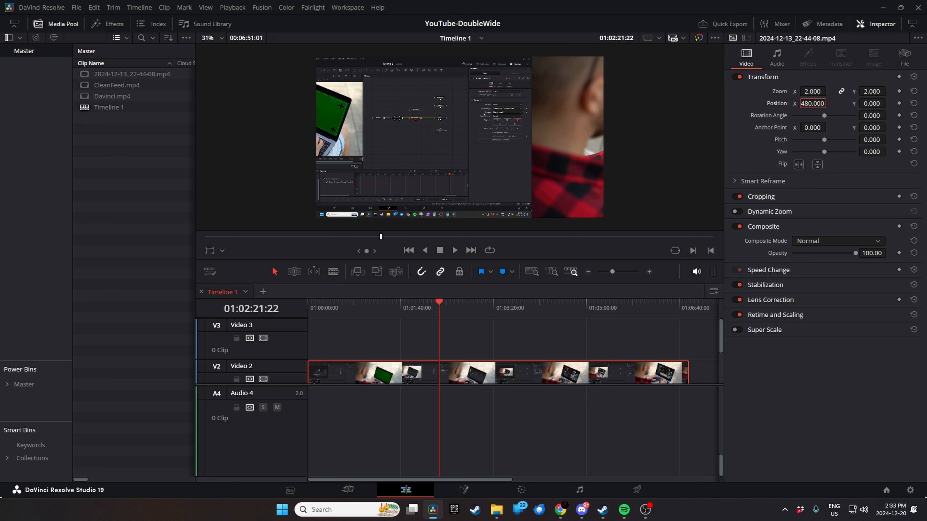
key(shift+Tab)
key(shift+Tab)
key(Tab)
key(Tab)
mouse_move(816, 91)
mouse_down()
mouse_move(829, 91)
mouse_move(815, 103)
mouse_move(829, 103)
mouse_move(810, 104)
mouse_up()
key(ctrl+z)
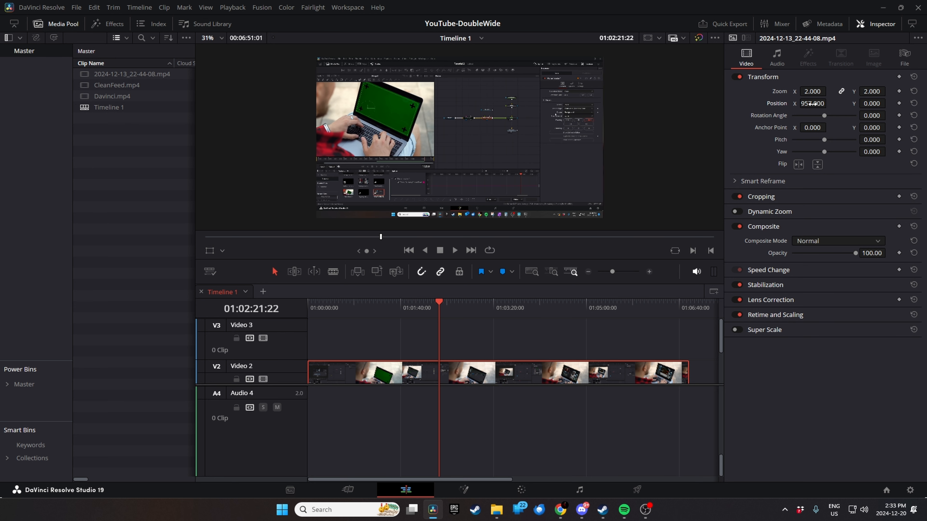
- Set the Video 2 clip's horizontal position to 960 and save the project
key(ctrl+s)
click(813, 103)
text(960)
key(Return)
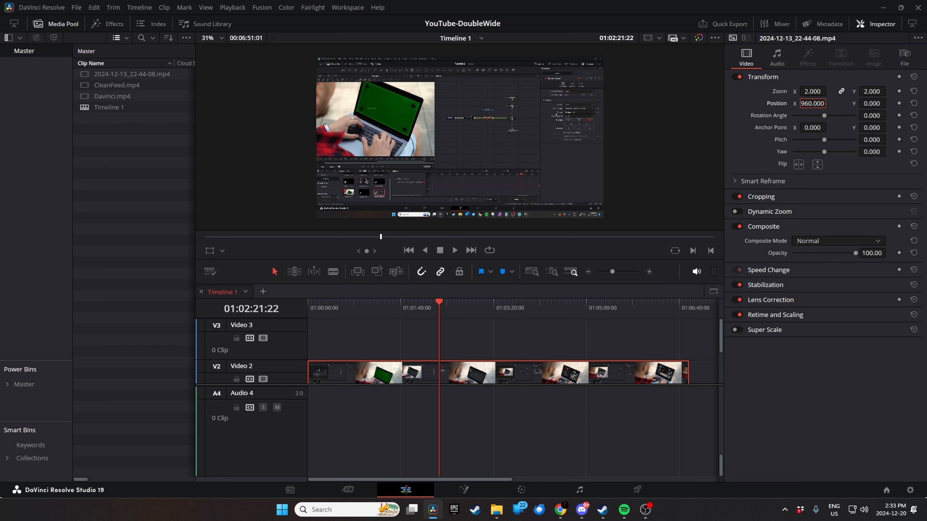
- Examine the sharpness of the scaled recording's node graph up close in the viewer
click(640, 117)
scroll(540, 134, up, 8)
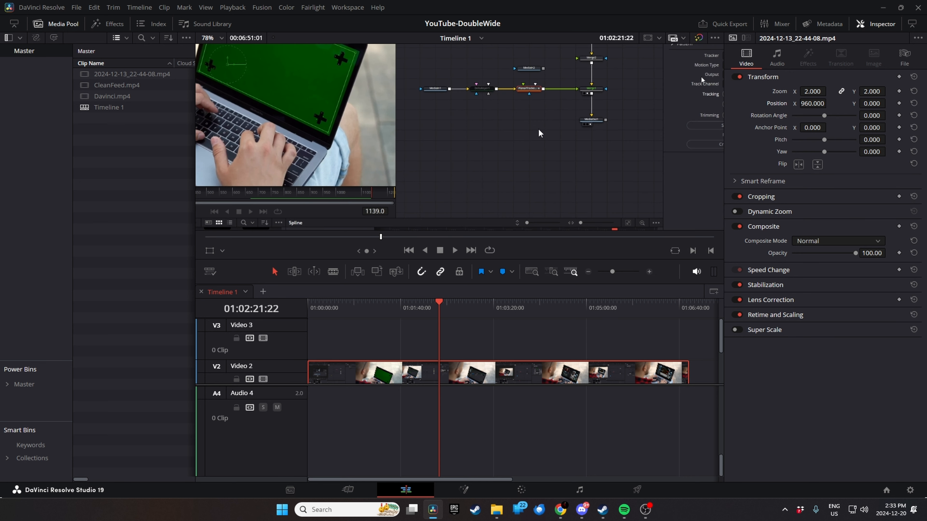
drag(568, 70, 555, 147)
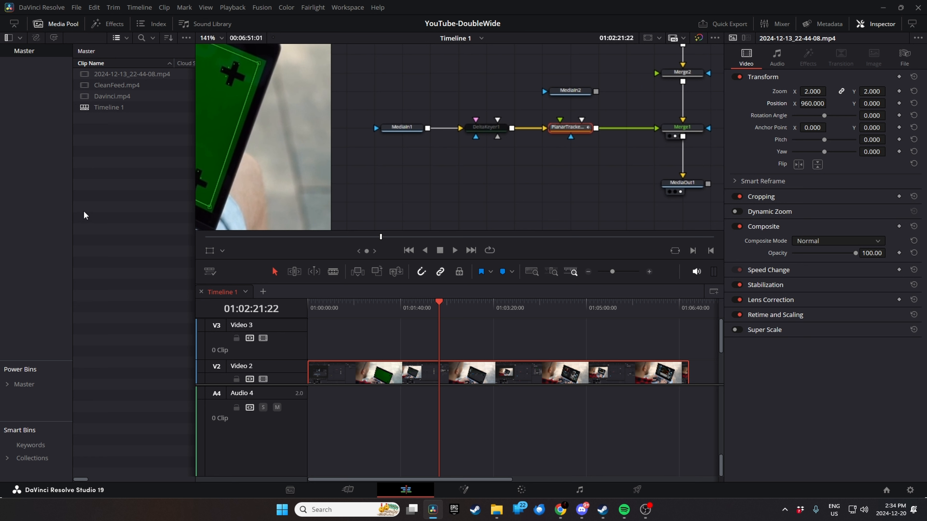
- Place Davinci.mp4 on Video 3 above the recording and inspect its Transform settings area up close
click(110, 202)
drag(84, 99, 370, 339)
drag(477, 347, 461, 346)
drag(454, 143, 537, 195)
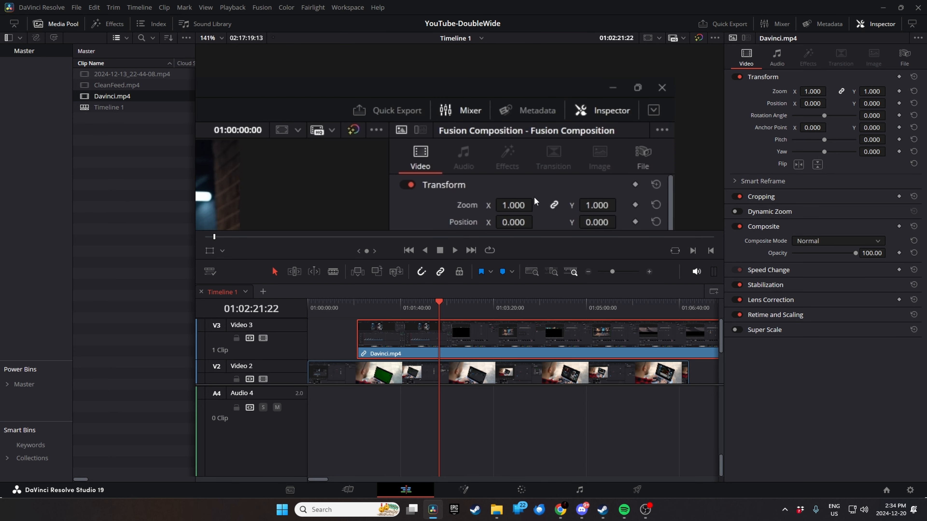
scroll(533, 187, down, 6)
drag(428, 184, 408, 109)
scroll(408, 109, up, 5)
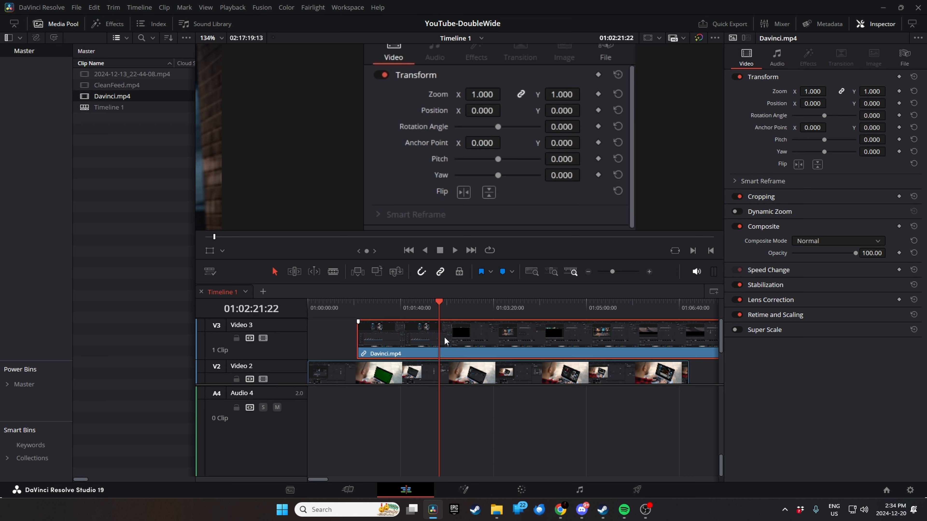
- Toggle the Video 3 track off and on to compare Davinci.mp4 with the scaled recording beneath it
click(261, 339)
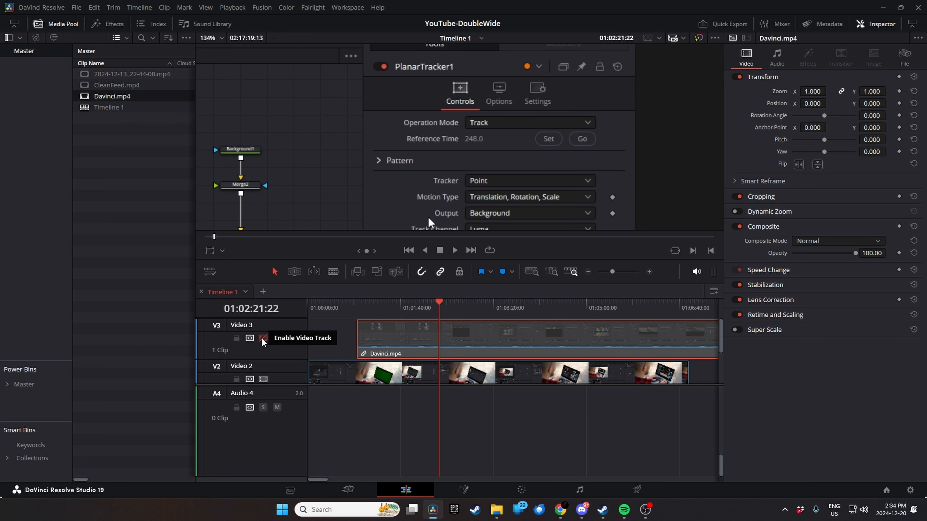
click(262, 339)
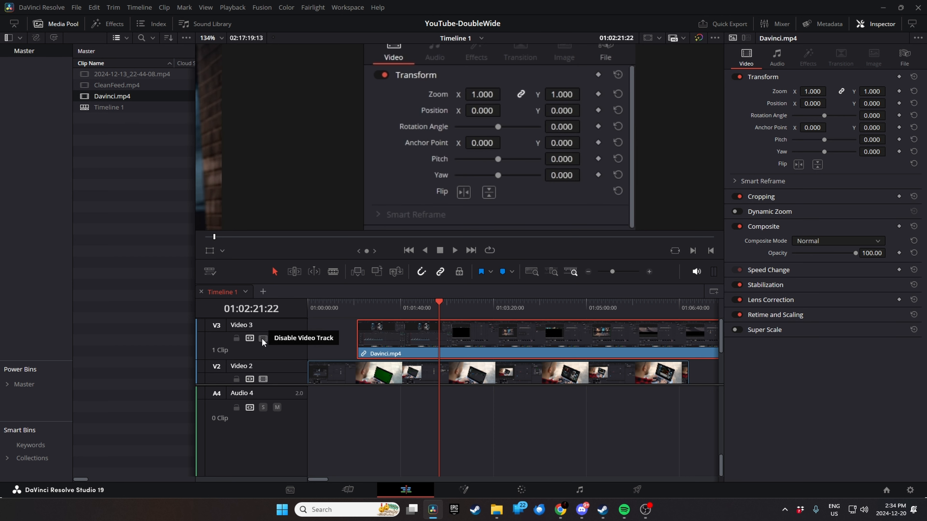
click(262, 338)
click(262, 338)
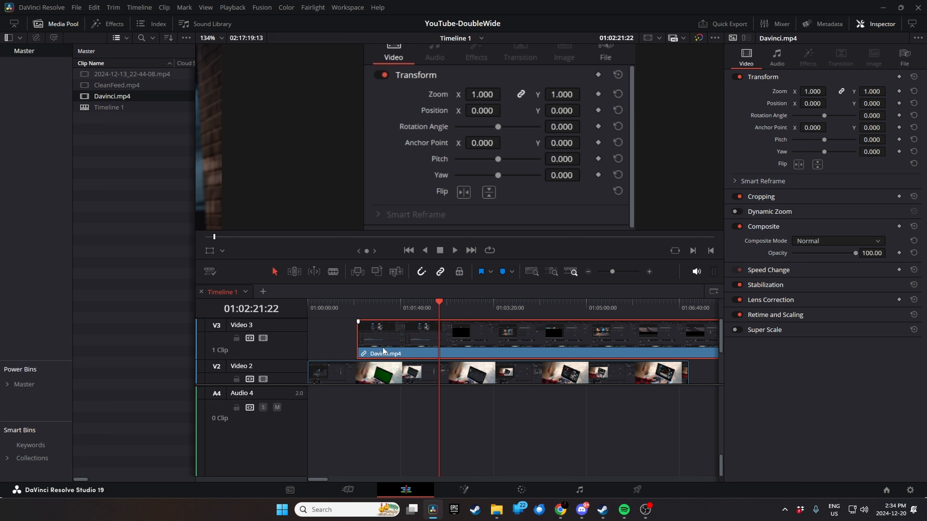
- Undo the placement of Davinci.mp4 on Video 3 and select the recording on Video 2 at 01:00:53:01
key(ctrl+z)
key(ctrl+z)
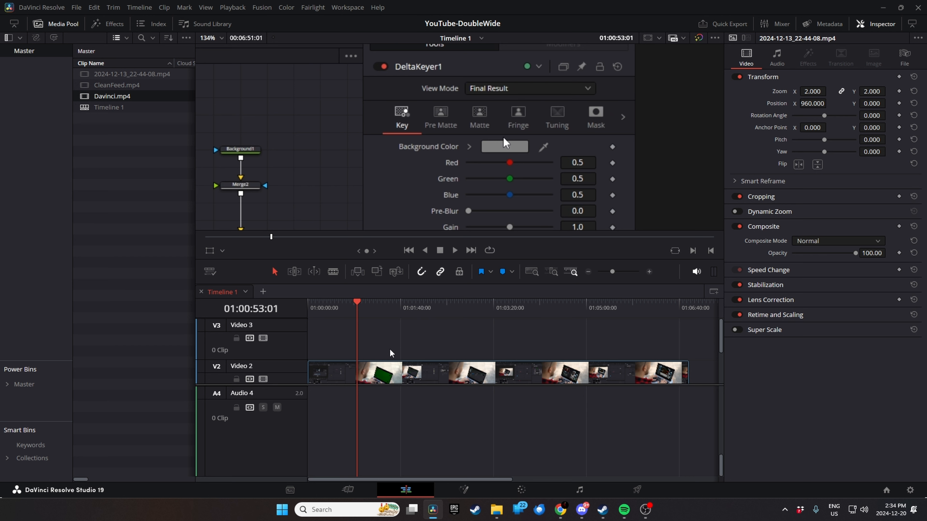
mouse_move(358, 305)
mouse_down()
mouse_move(492, 314)
mouse_move(355, 317)
mouse_up()
click(356, 379)
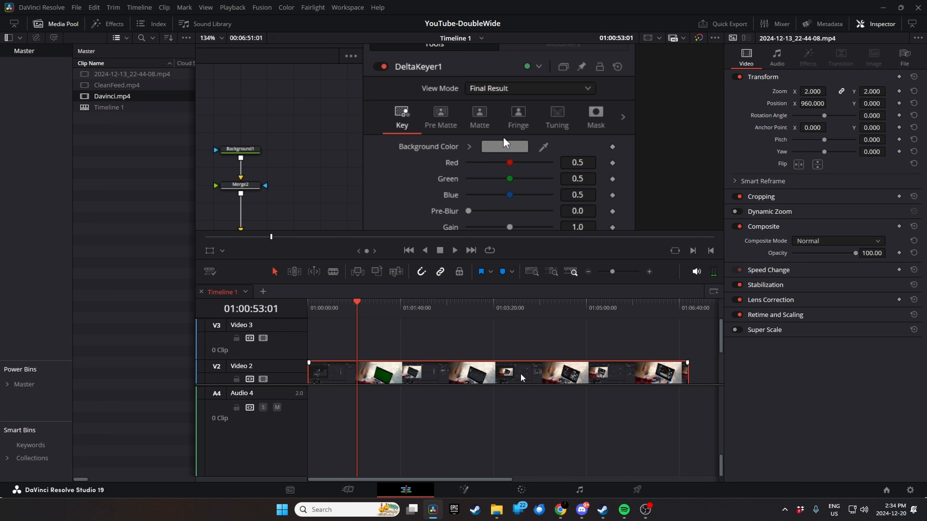
- Delete the recording from Video 2 and set the project's input scaling for mismatched resolution files to Center crop with no resizing
key(Delete)
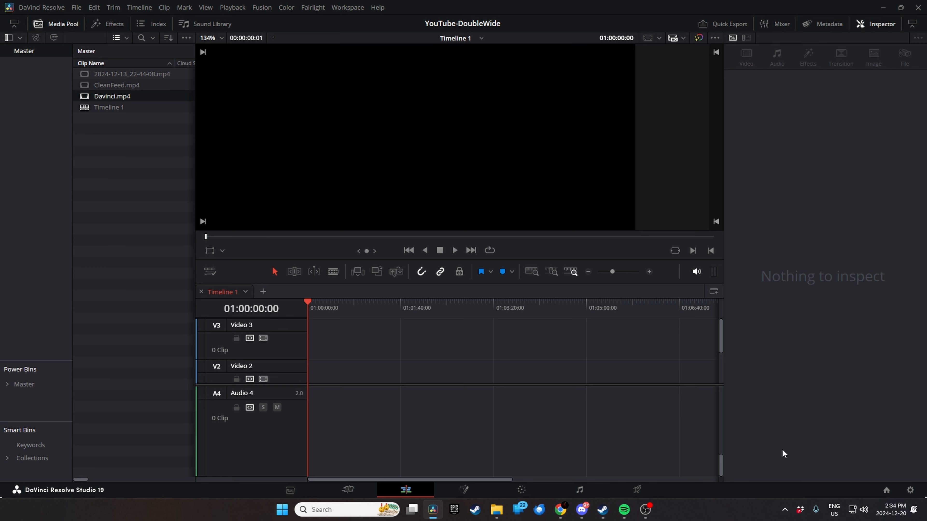
click(910, 491)
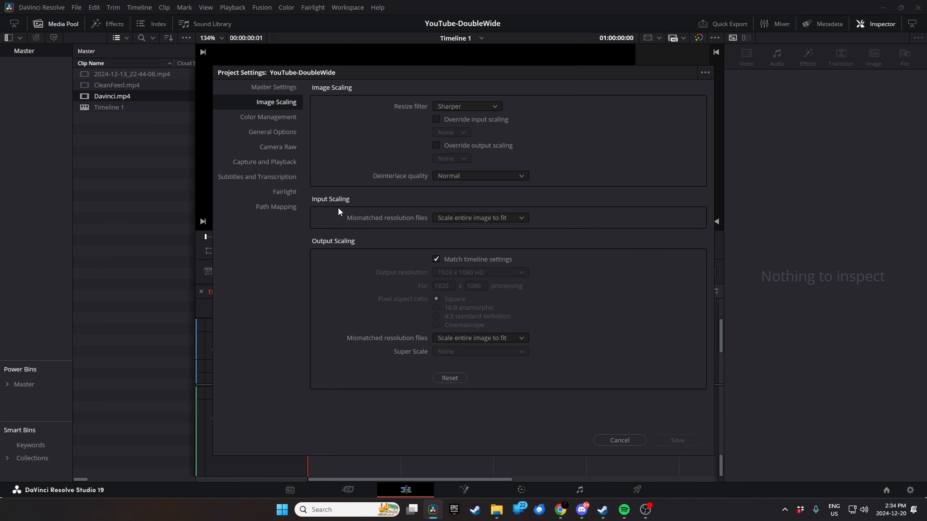
click(473, 219)
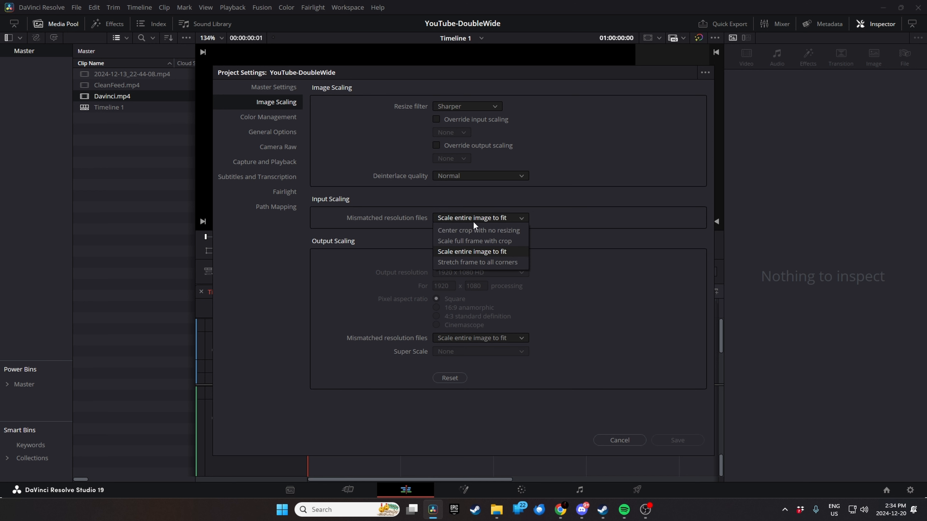
click(485, 230)
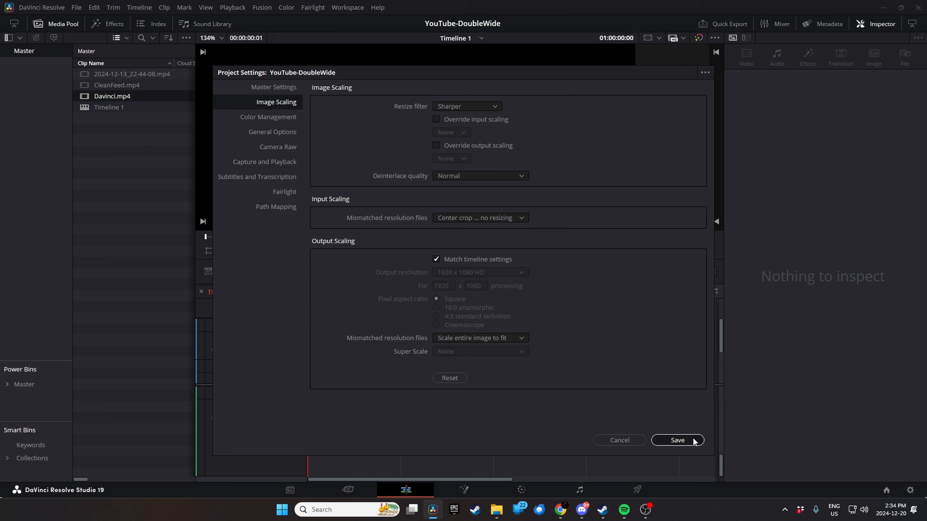
click(678, 440)
- Place 2024-12-13_22-44-08.mp4 at the start of Video 2 and show its full frame in the viewer
drag(77, 74, 308, 376)
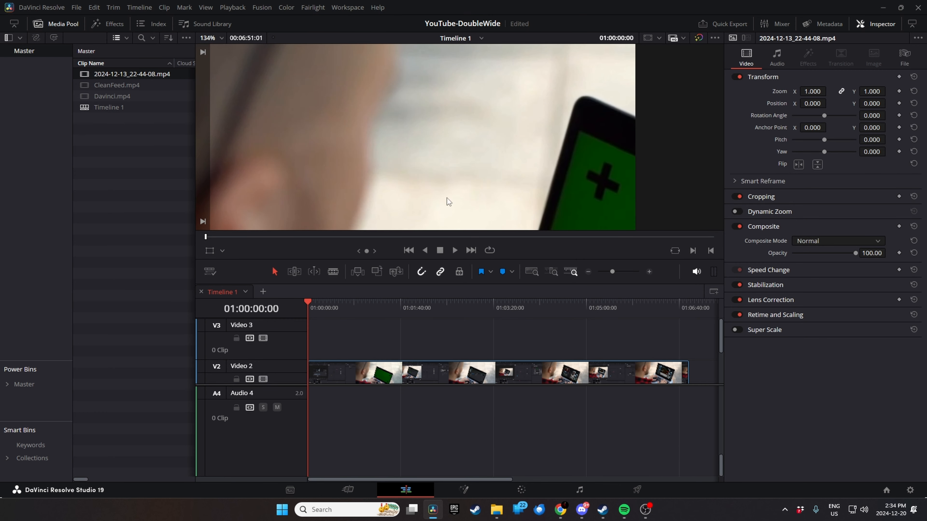
scroll(452, 147, down, 5)
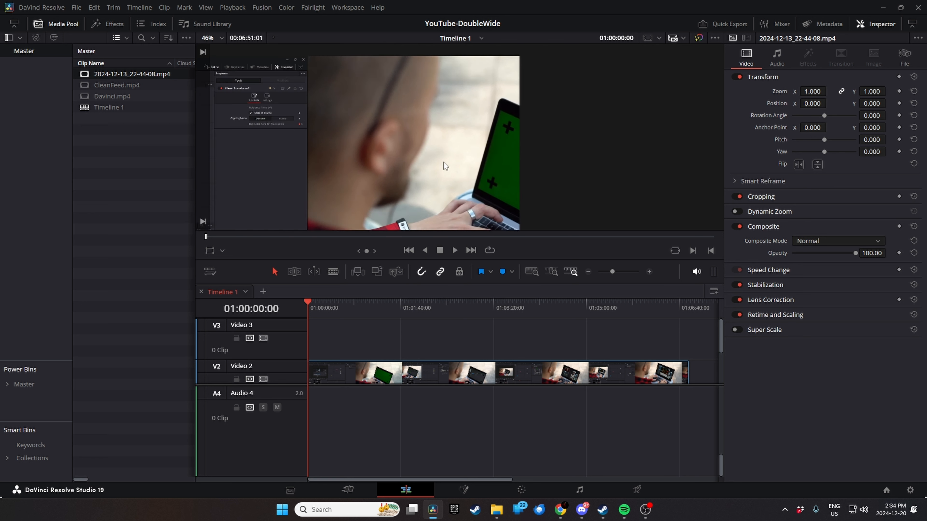
scroll(443, 165, down, 4)
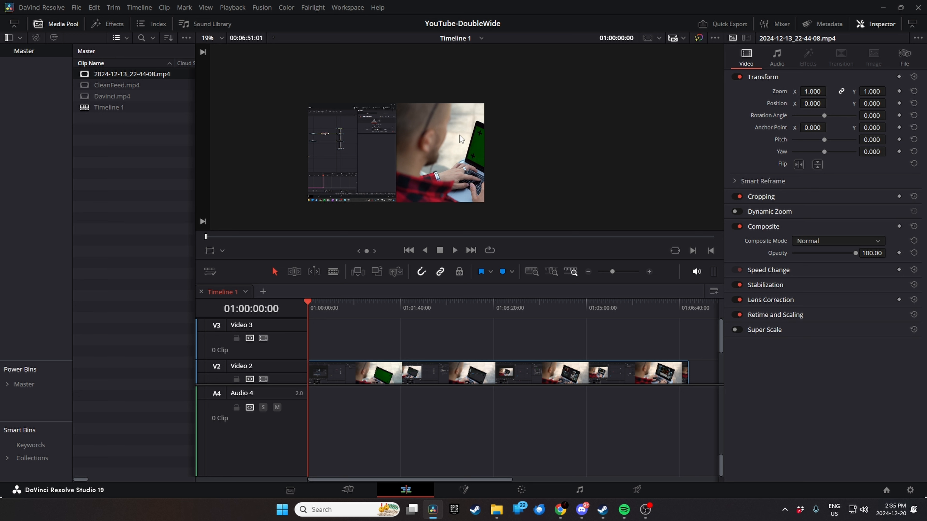
- Try X position values such as 960 and 460 to bring the recording's first screen into frame
double_click(810, 103)
text(960)
key(Return)
double_click(810, 103)
text(480)
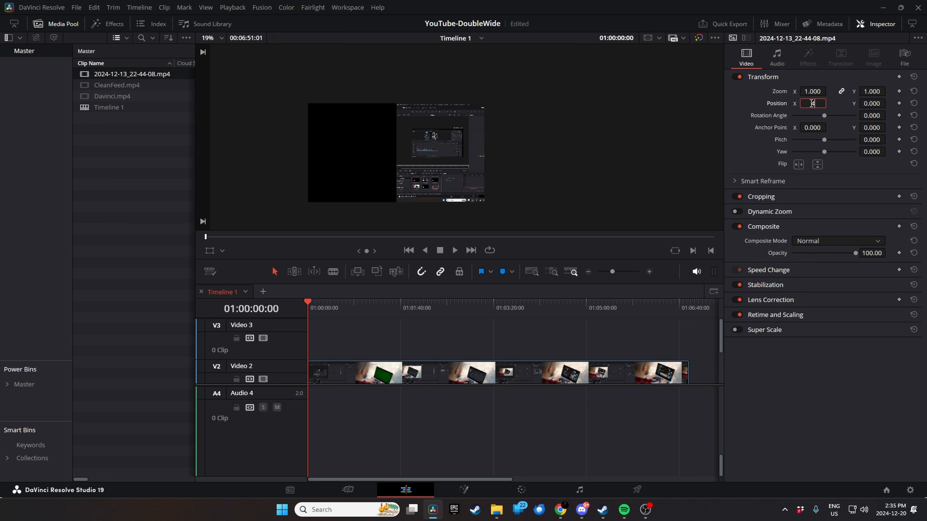
key(Return)
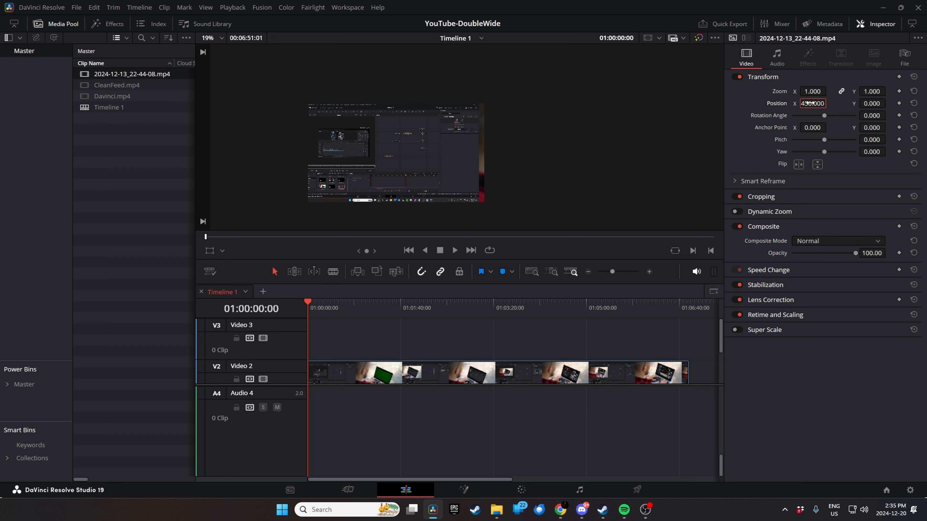
drag(809, 104, 924, 106)
double_click(811, 104)
text(460)
key(Return)
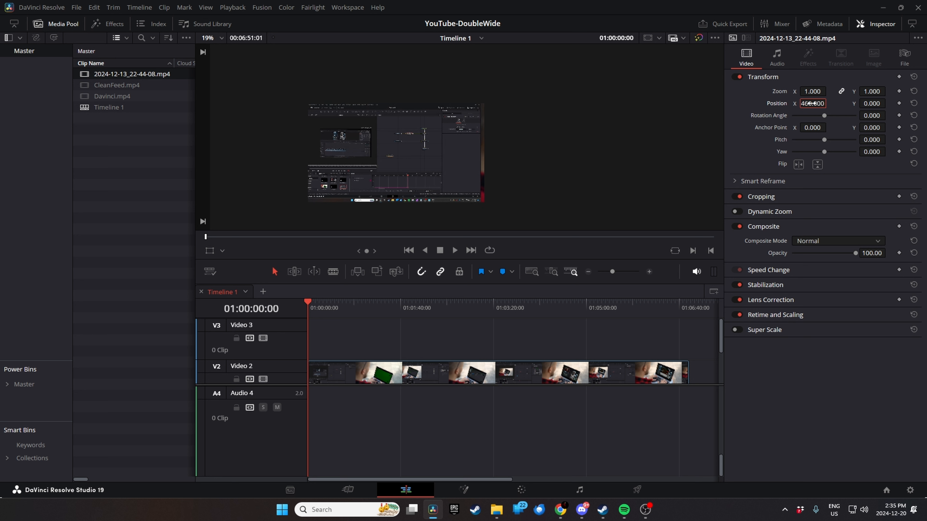
- Set the recording's X position to 480 to fill the frame with its first screen, and check the alignment up close
double_click(811, 103)
text(480)
key(Return)
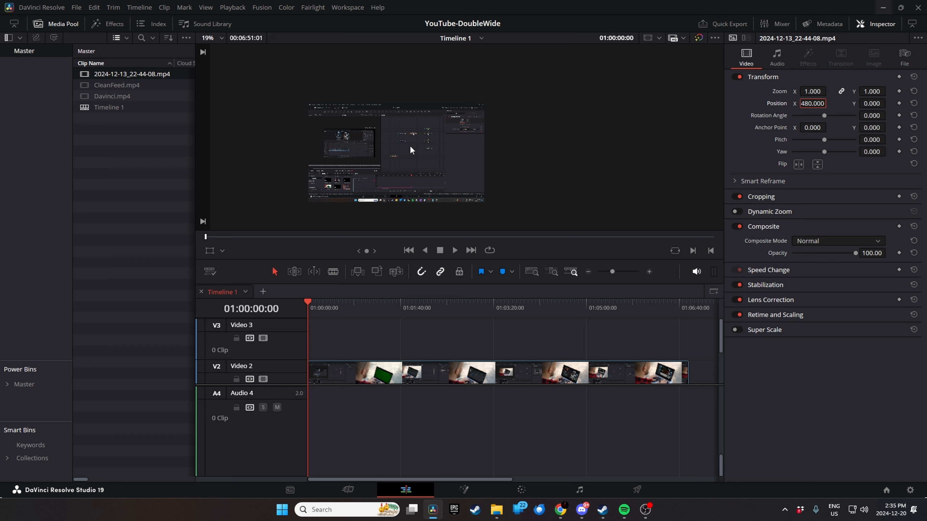
scroll(406, 147, up, 3)
scroll(407, 147, down, 4)
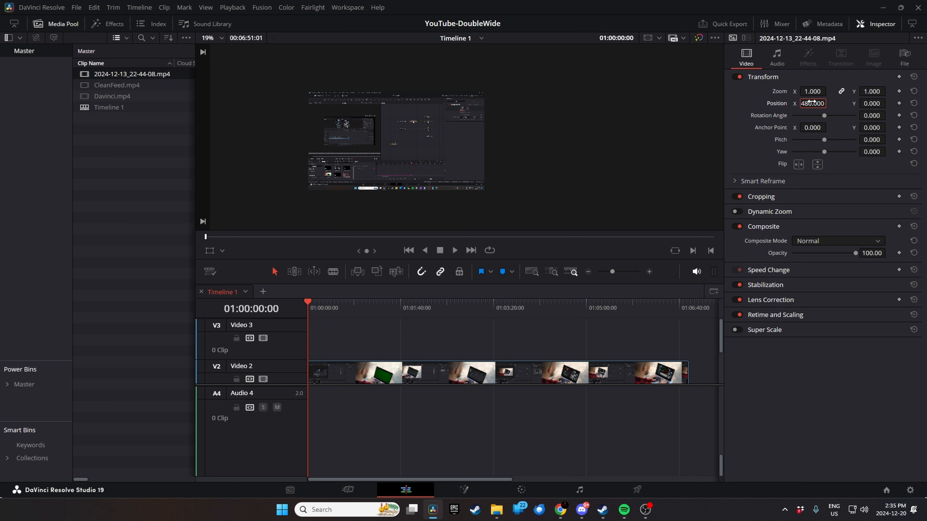
- Set the recording's X position to -480 to fill the frame with its second screen
text(-480)
key(Return)
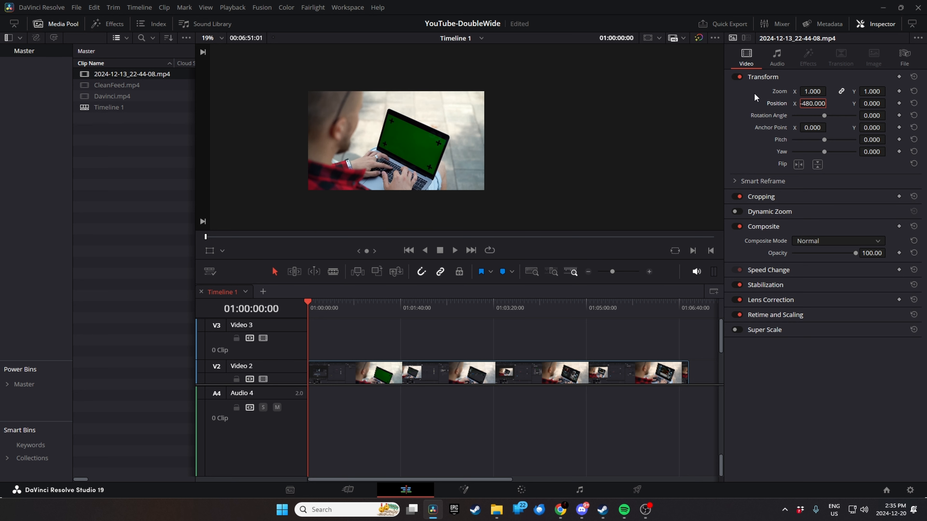
click(108, 86)
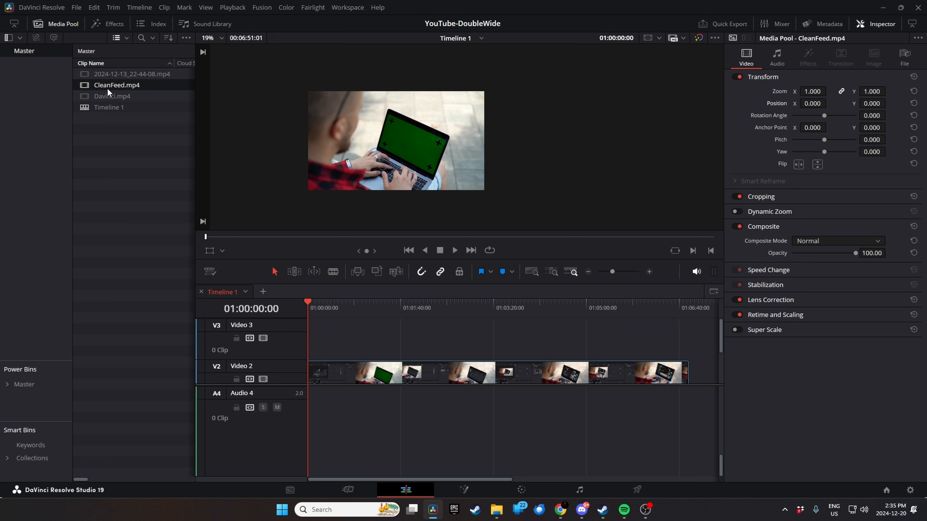
click(106, 94)
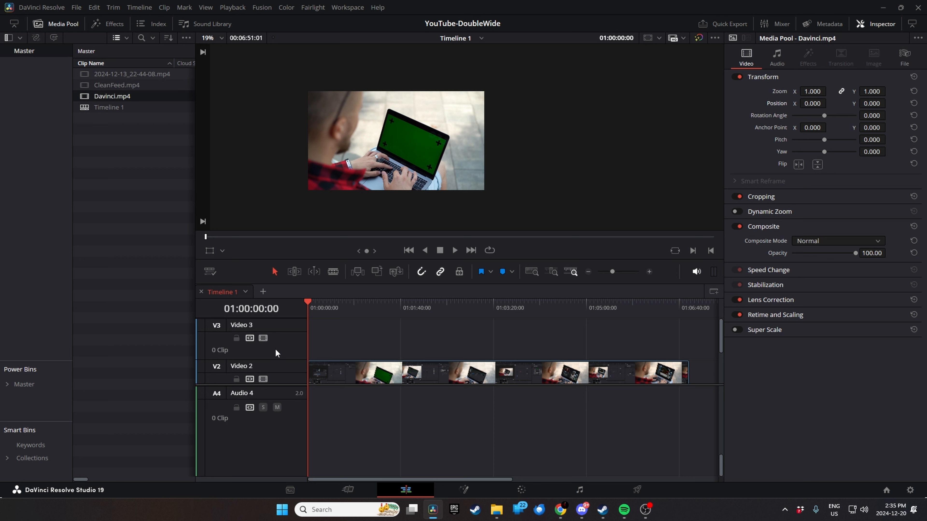
- Replace the recording with Davinci.mp4 on Video 2 and CleanFeed.mp4 on Video 3, both starting at 01:00:00:00
click(373, 381)
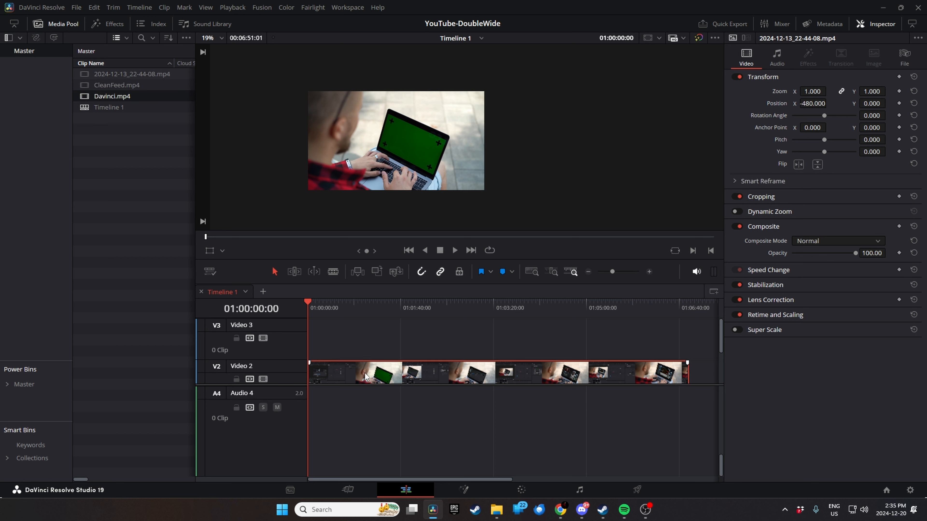
drag(300, 107, 480, 107)
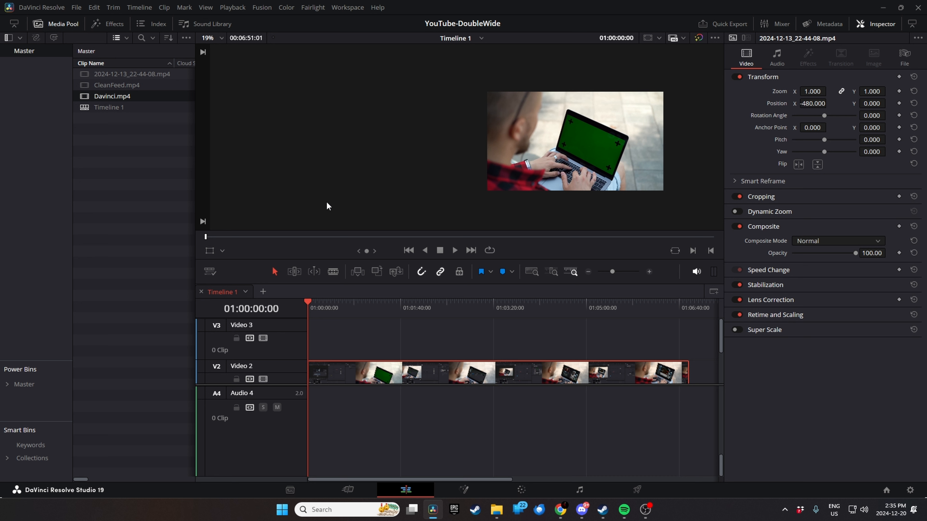
key(Delete)
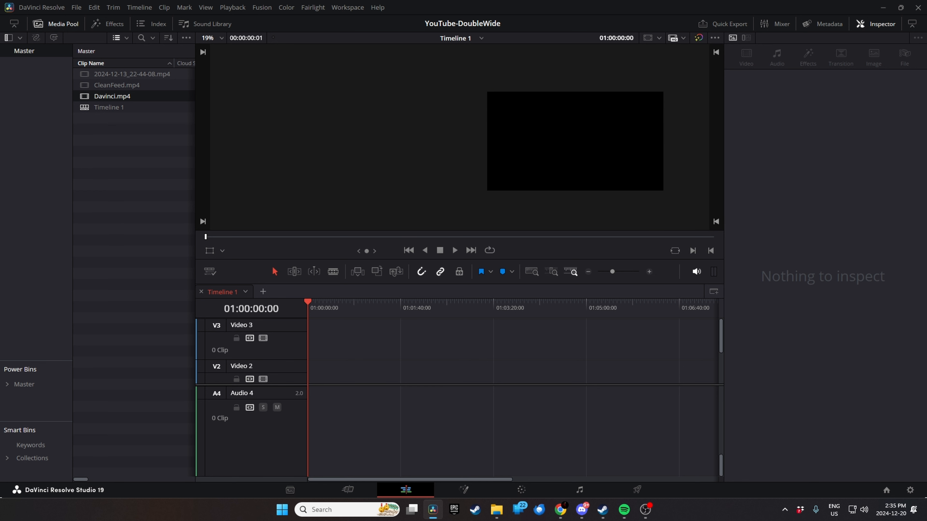
ctrl+click(123, 86)
drag(133, 93, 310, 380)
drag(109, 85, 352, 345)
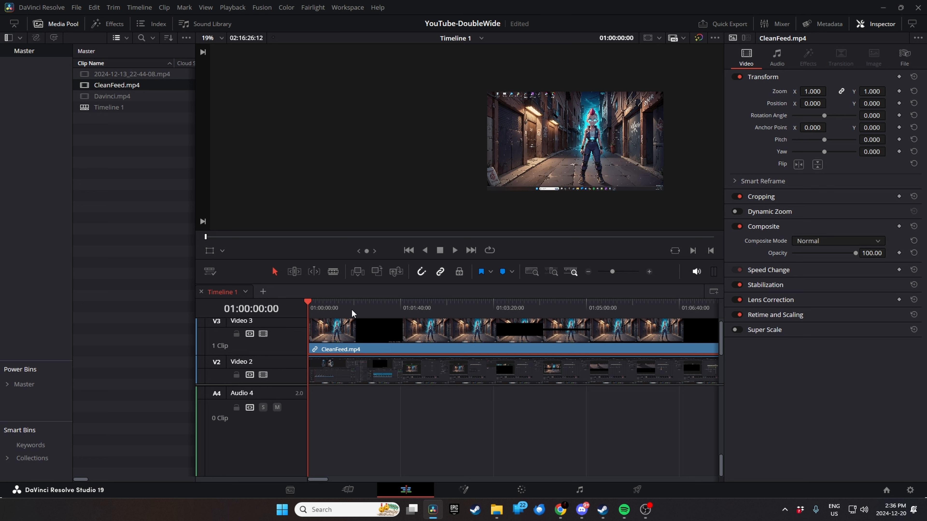
- Trim CleanFeed.mp4's start to 01:01:39:07, split it at 01:02:15:04 and move the second part further along Video 3
drag(308, 303, 400, 306)
click(310, 331)
drag(609, 332, 433, 302)
click(407, 302)
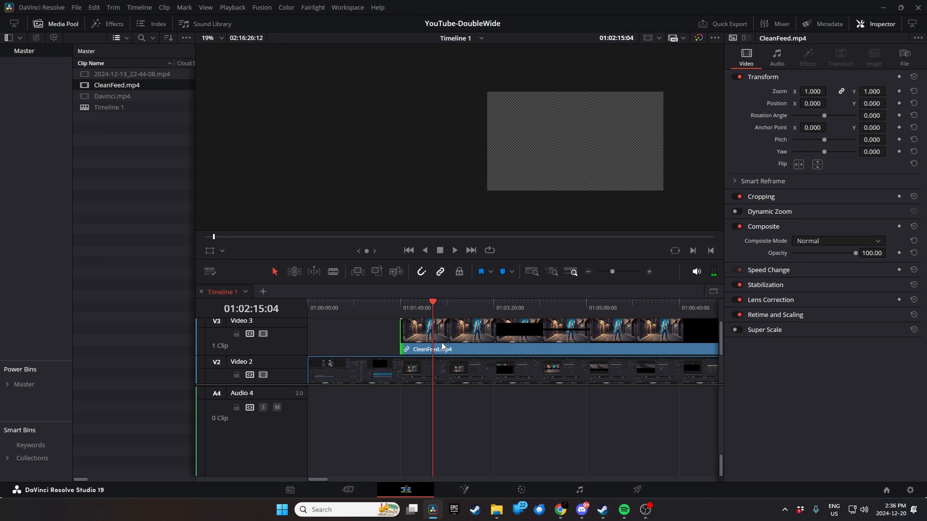
key(ctrl+b)
drag(438, 333, 651, 333)
- Split Davinci.mp4 on Video 2 at 01:01:39:07 and 01:02:15:04 to match the short CleanFeed.mp4 segment's edges
click(430, 368)
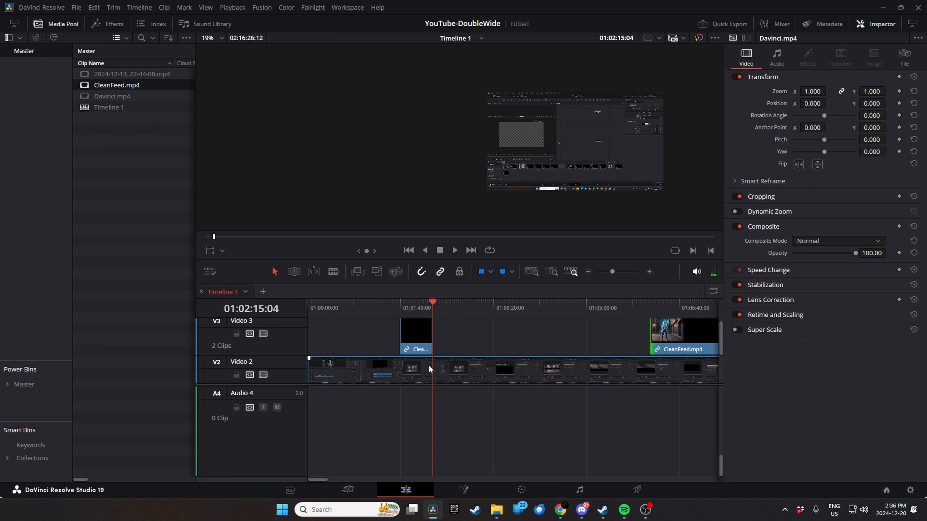
key(b)
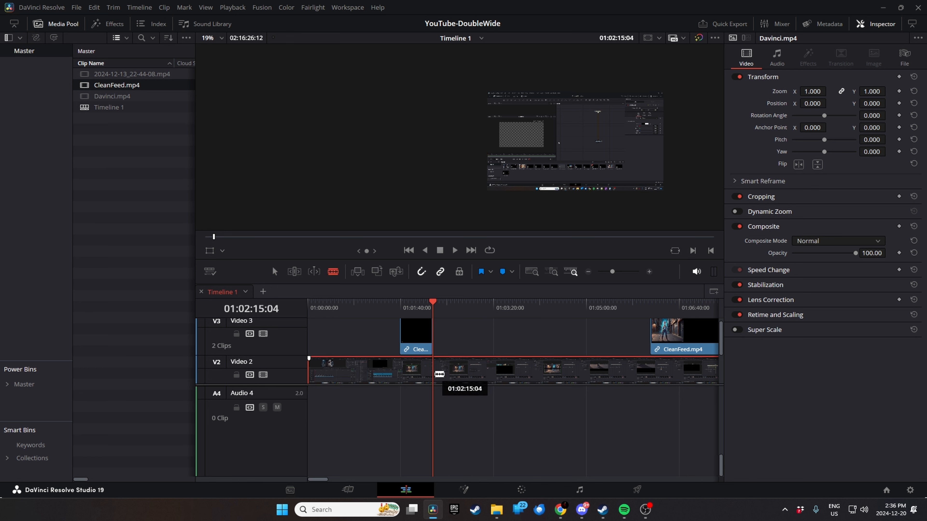
click(438, 374)
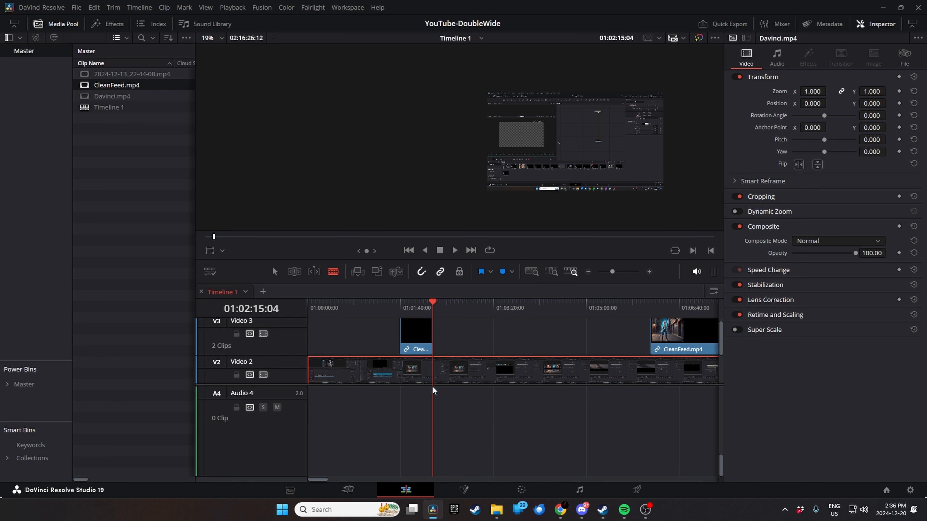
key(a)
key(ctrl+s)
key(Up)
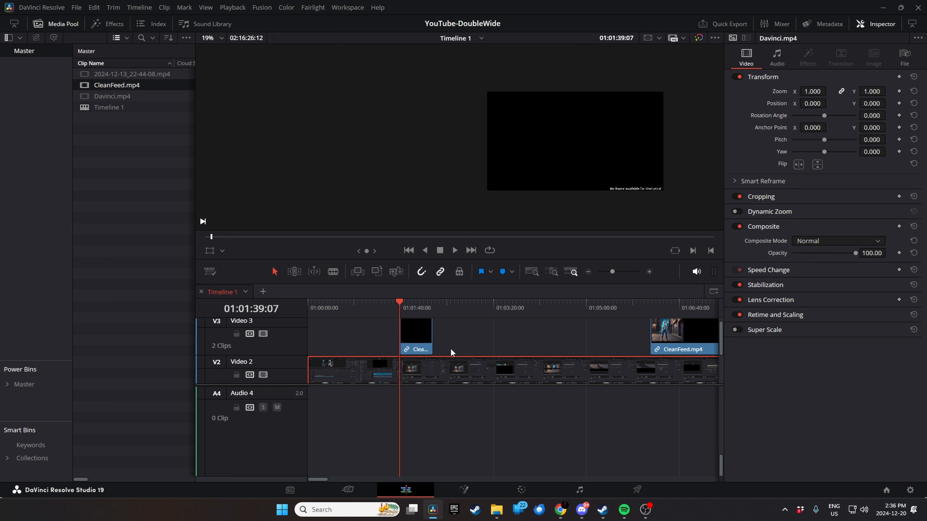
key(ctrl+b)
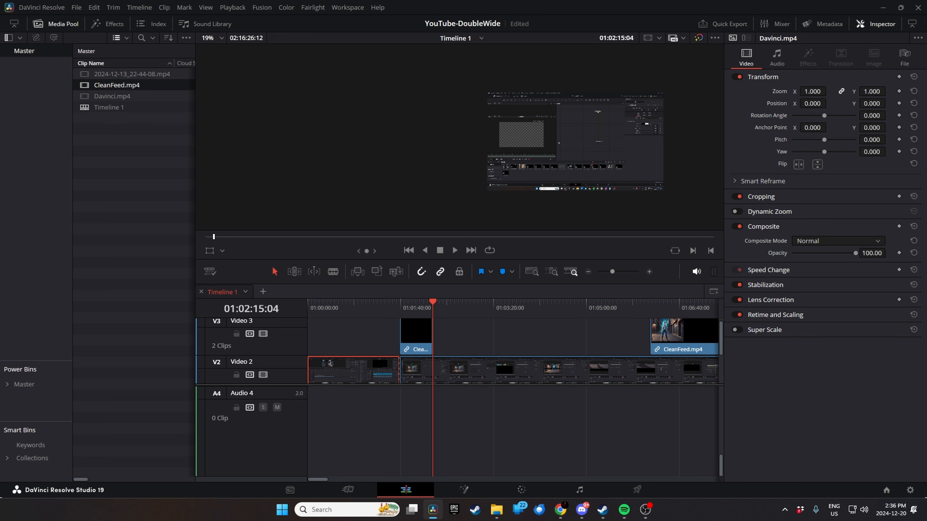
key(ctrl+b)
- Try a ripple delete of the middle Davinci.mp4 segment on Video 2, and undo it
click(408, 371)
key(Delete)
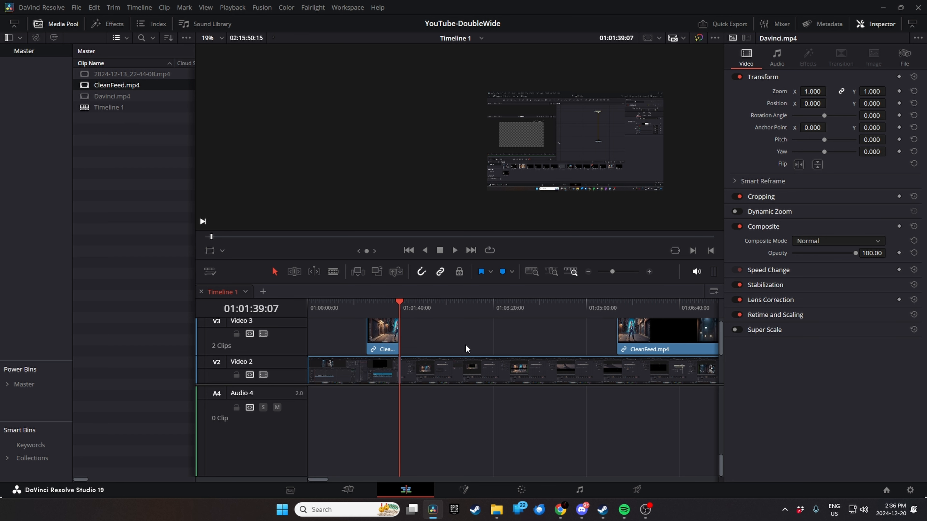
key(ctrl+z)
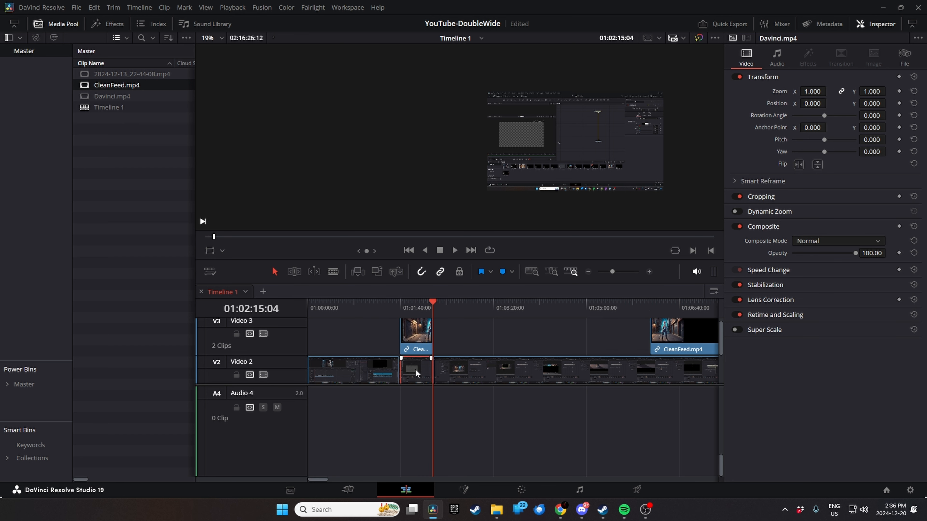
- Remove the middle Davinci.mp4 segment leaving its gap, save the project, and clear all remaining clips from the timeline
key(BackSpace)
key(ctrl+s)
drag(336, 331, 757, 397)
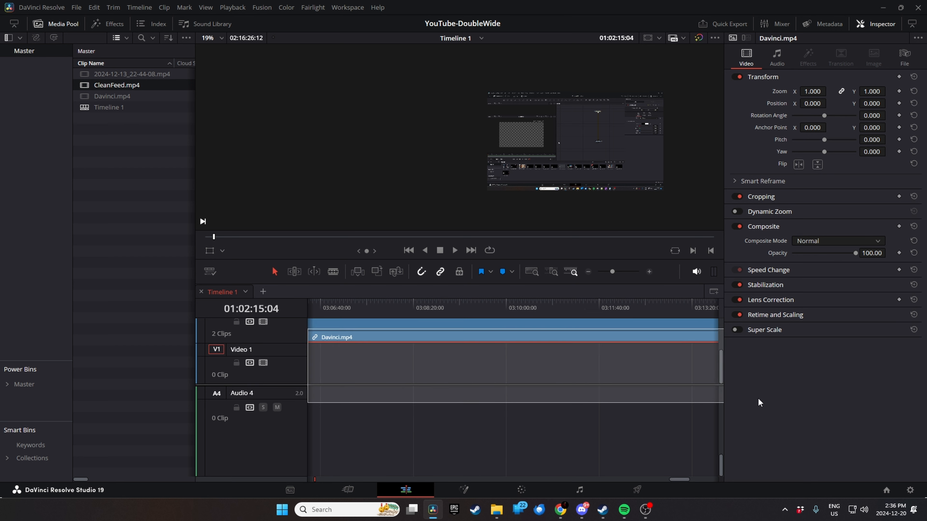
key(Delete)
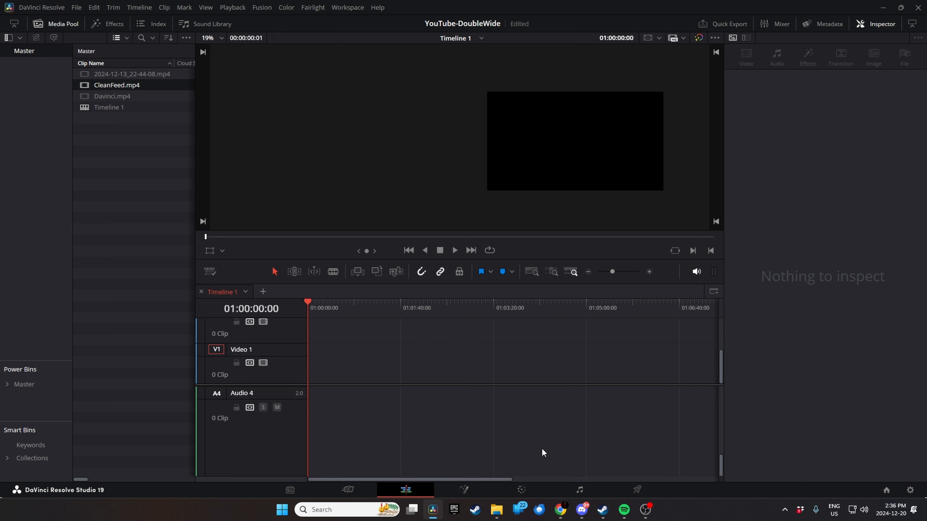
- Delete the empty Video 3 and Video 2 tracks, keeping only Video 1
scroll(329, 329, up, 2)
right_click(274, 348)
click(306, 364)
key(Escape)
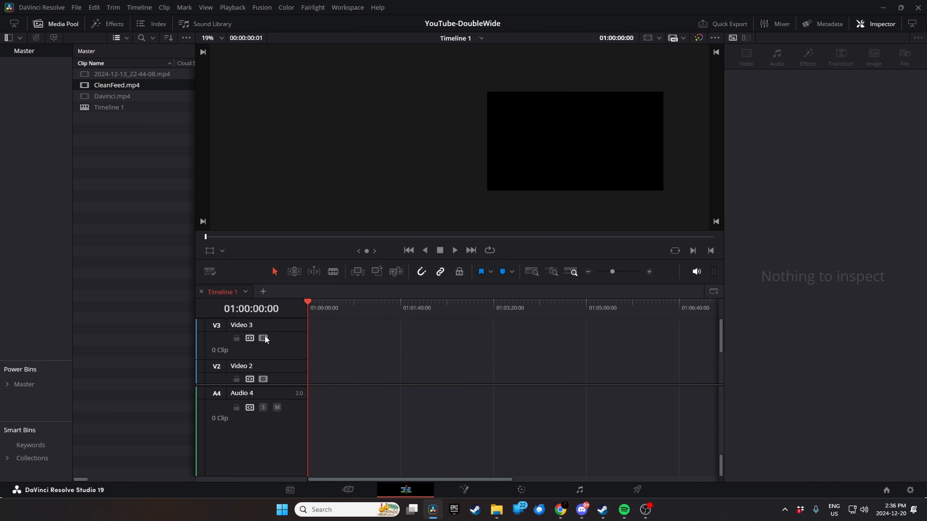
right_click(259, 339)
click(296, 402)
right_click(275, 357)
click(297, 413)
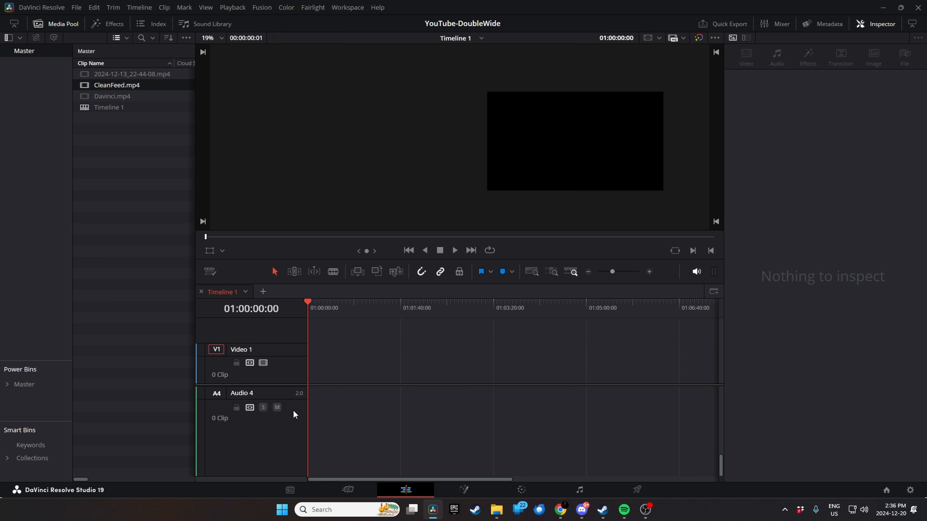
- Delete the extra empty audio tracks, keeping only Audio 1
scroll(231, 422, up, 3)
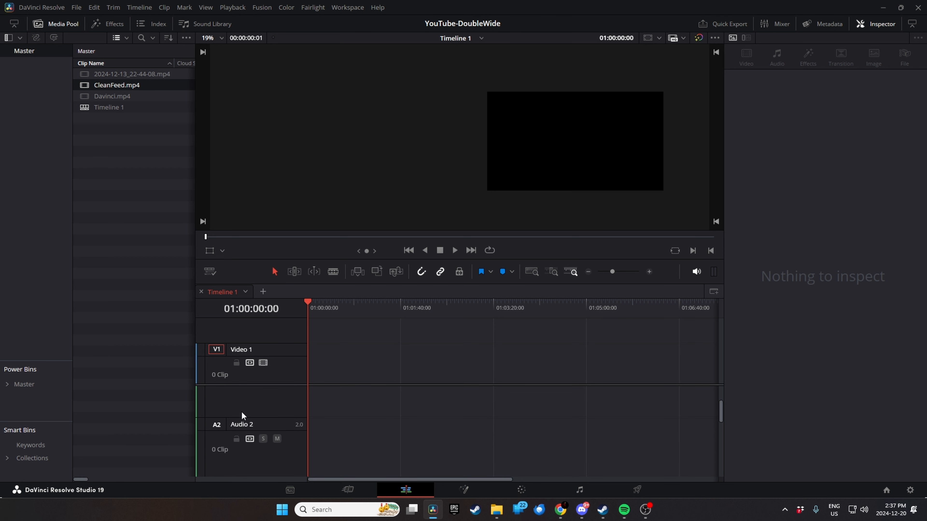
right_click(263, 443)
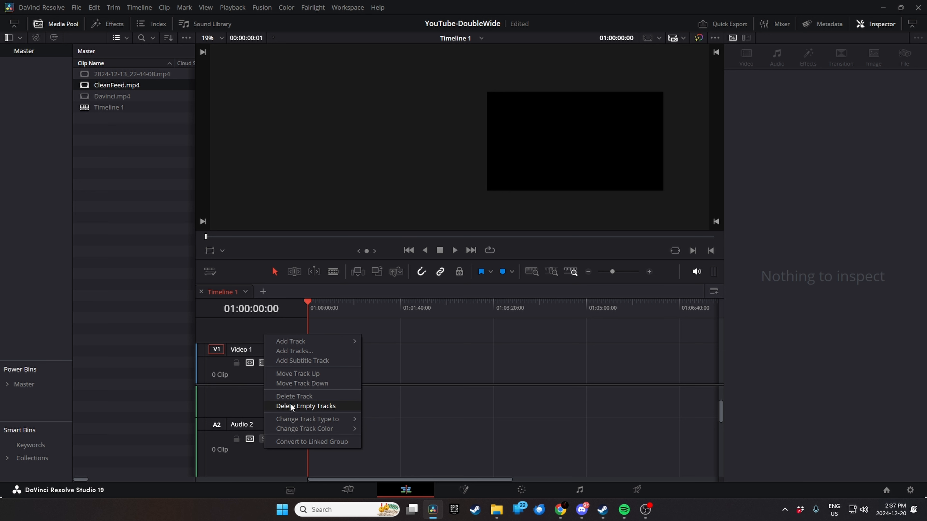
click(289, 398)
right_click(284, 400)
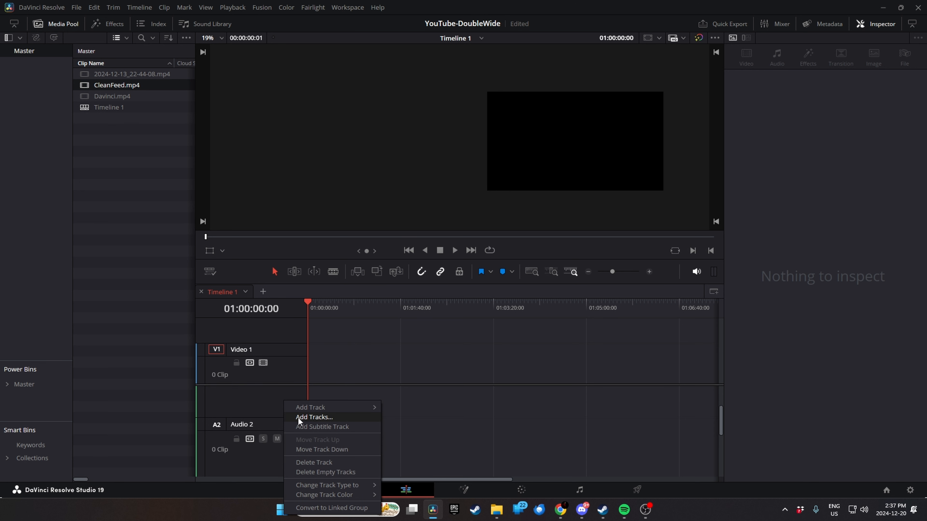
click(312, 462)
right_click(283, 446)
click(303, 400)
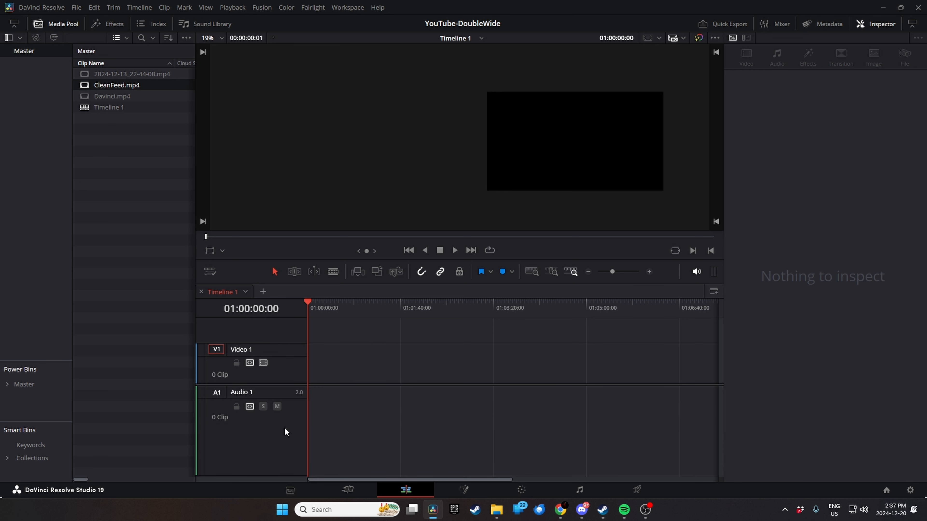
- Create a multicam clip named MY MULTICAM from CleanFeed.mp4 and Davinci.mp4, with angle sync set to In and sequential angle names
ctrl+click(109, 94)
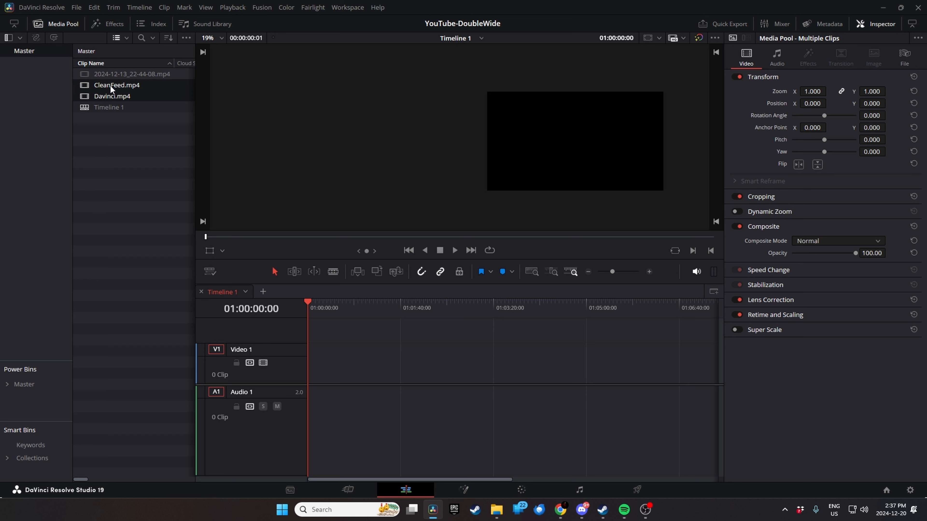
right_click(110, 85)
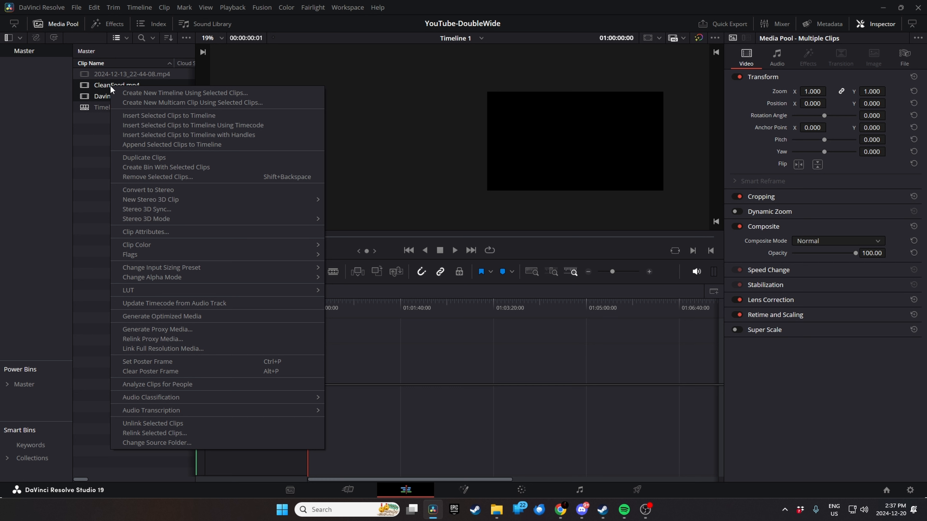
click(207, 104)
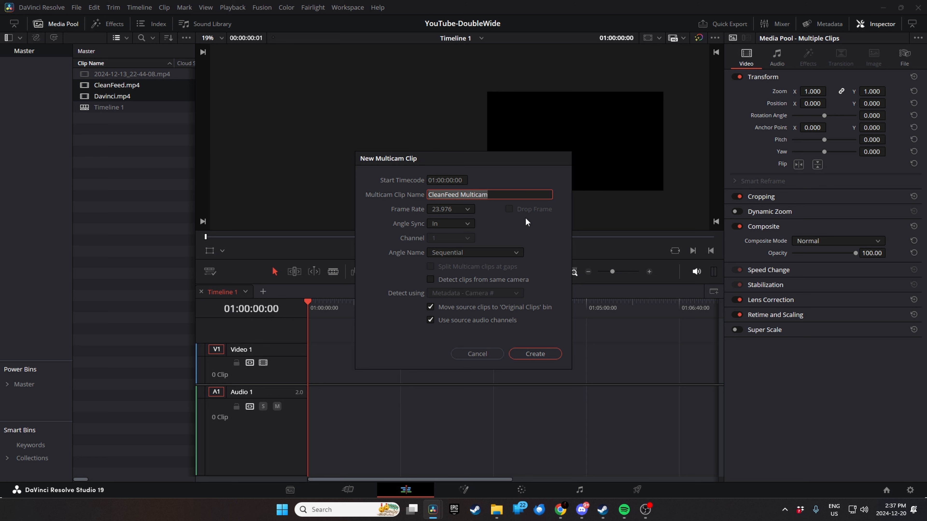
key(BackSpace)
text(MY MULTICAM)
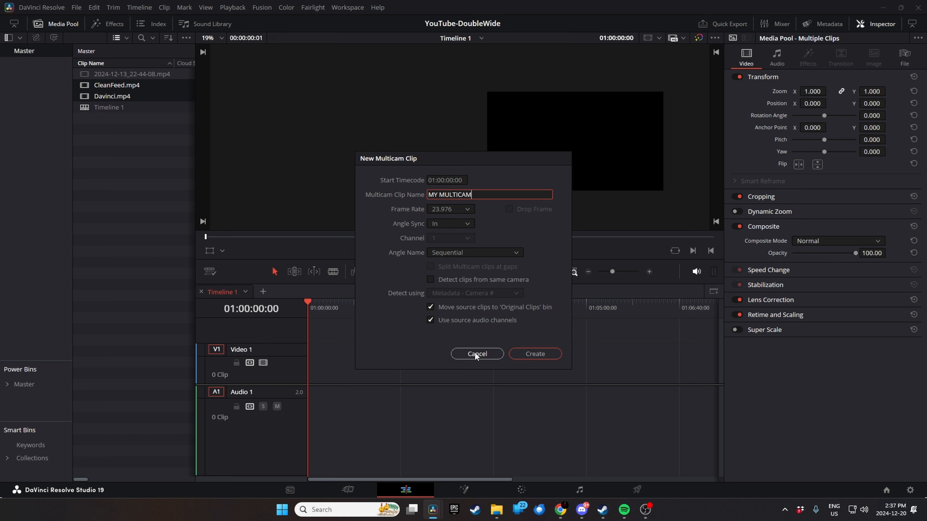
click(520, 355)
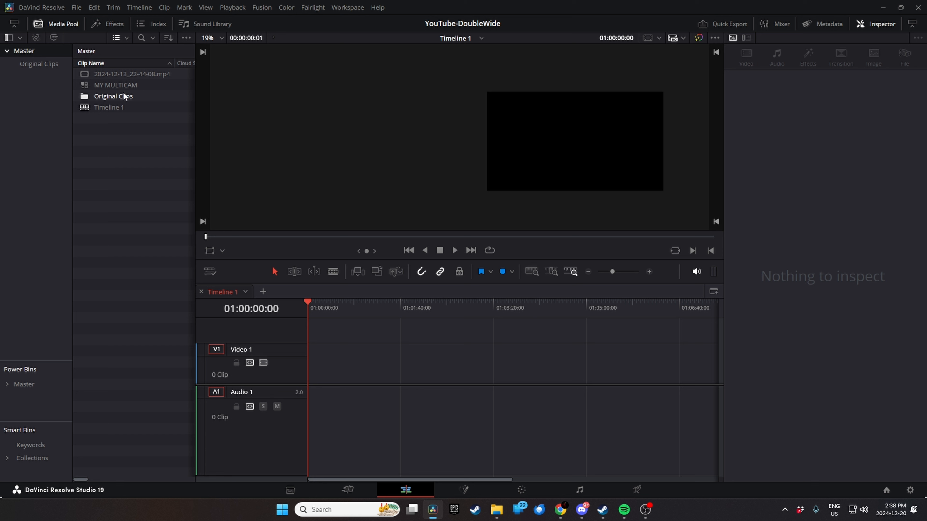
- Place the MY MULTICAM clip at the start of Video 1 and hide the media pool
click(110, 86)
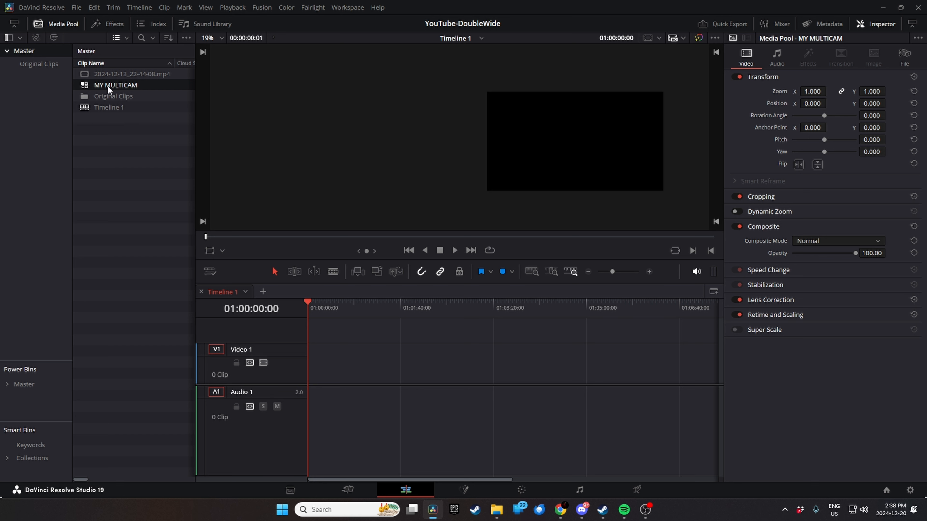
drag(107, 85, 350, 370)
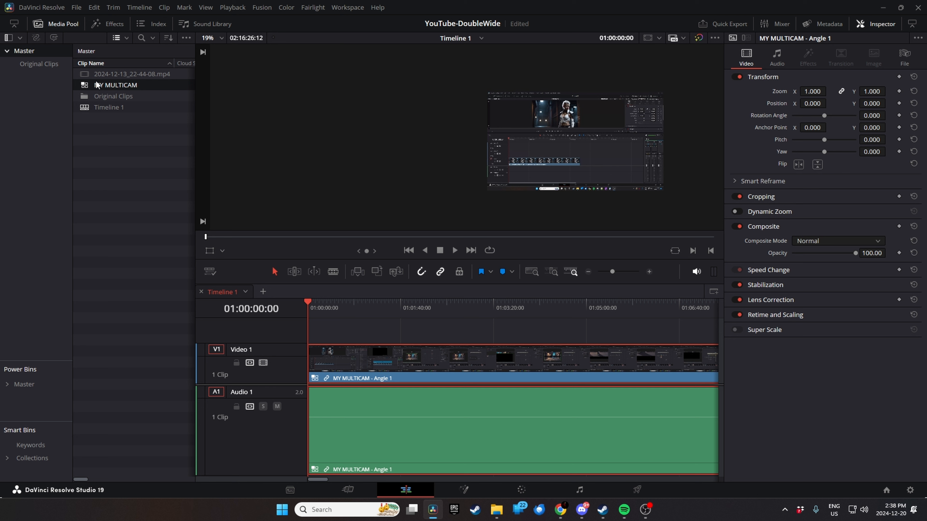
click(56, 21)
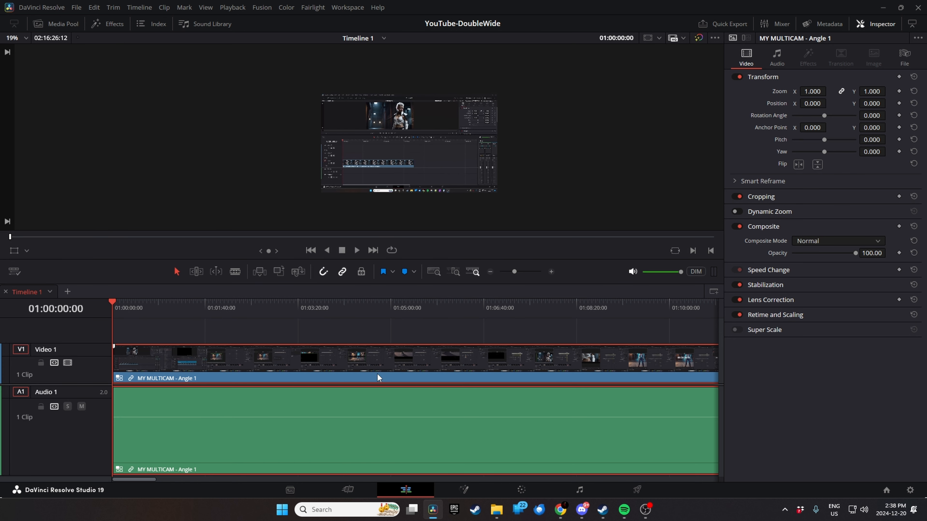
- Try switching the MY MULTICAM clip on the timeline to Angle 2, and undo the switch
drag(113, 303, 547, 304)
drag(636, 322, 35, 327)
right_click(151, 369)
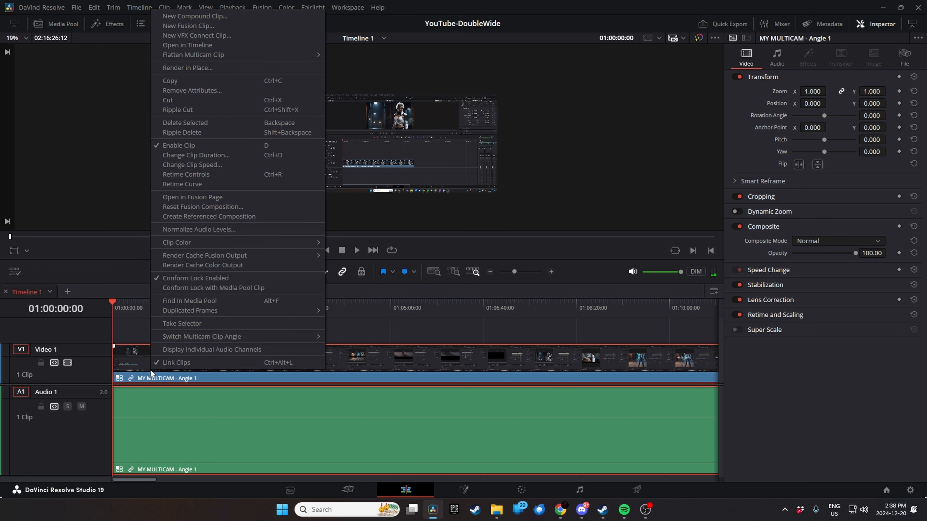
mouse_move(215, 337)
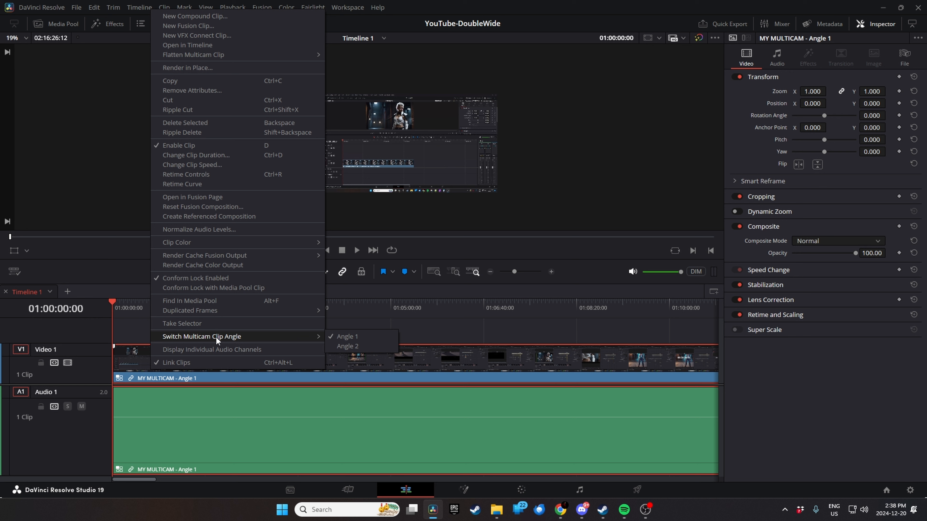
click(358, 347)
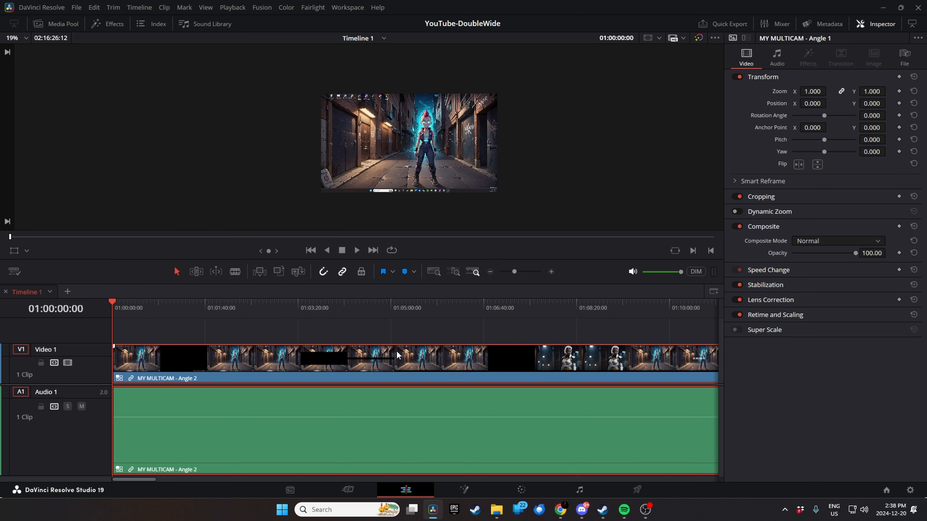
key(ctrl+z)
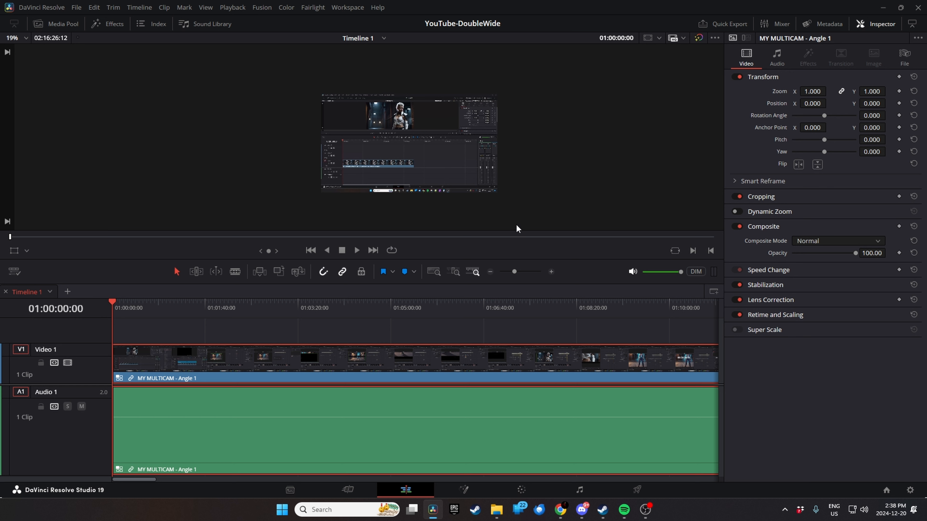
- Hide the Inspector, enable dual viewers, and set the source viewer to Multicam mode
click(878, 24)
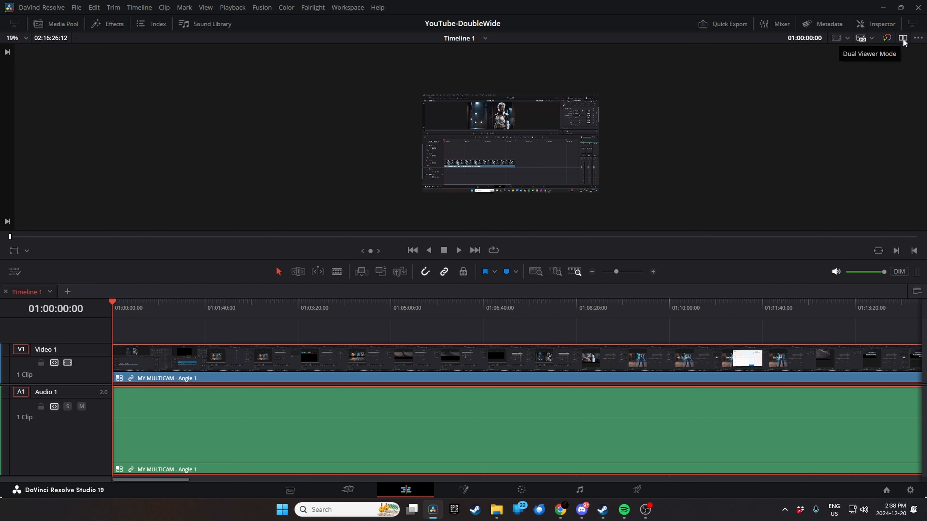
click(879, 26)
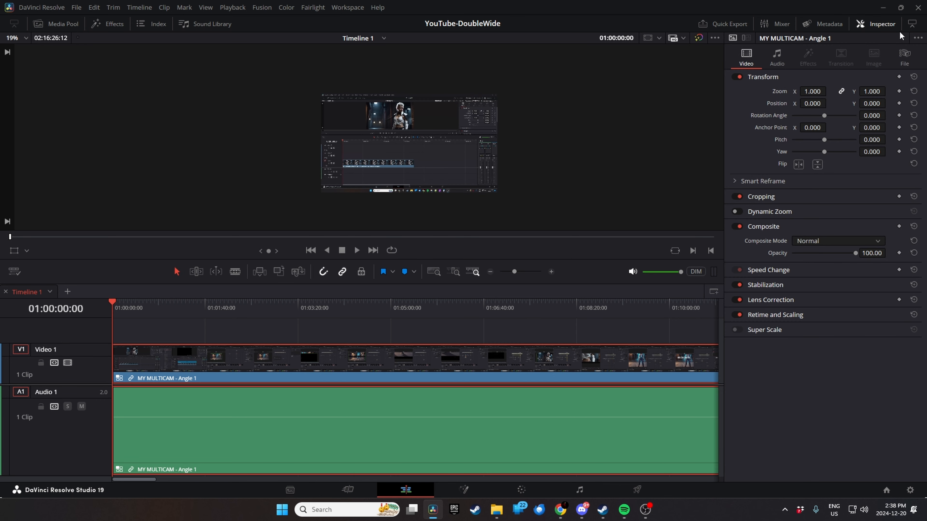
click(886, 28)
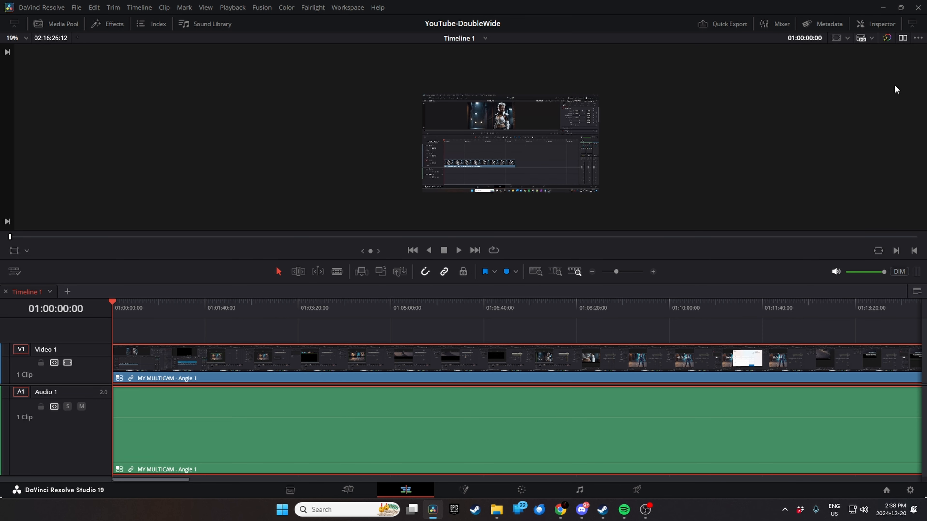
click(903, 39)
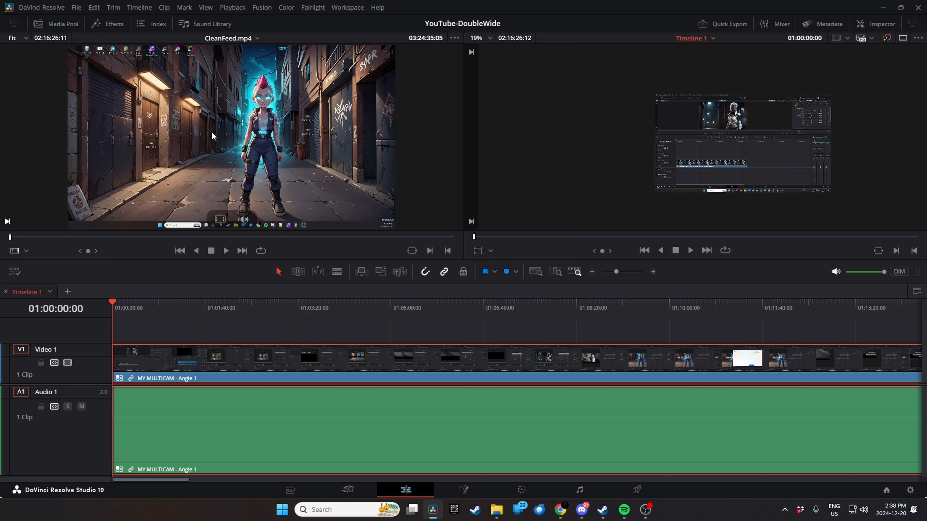
click(26, 252)
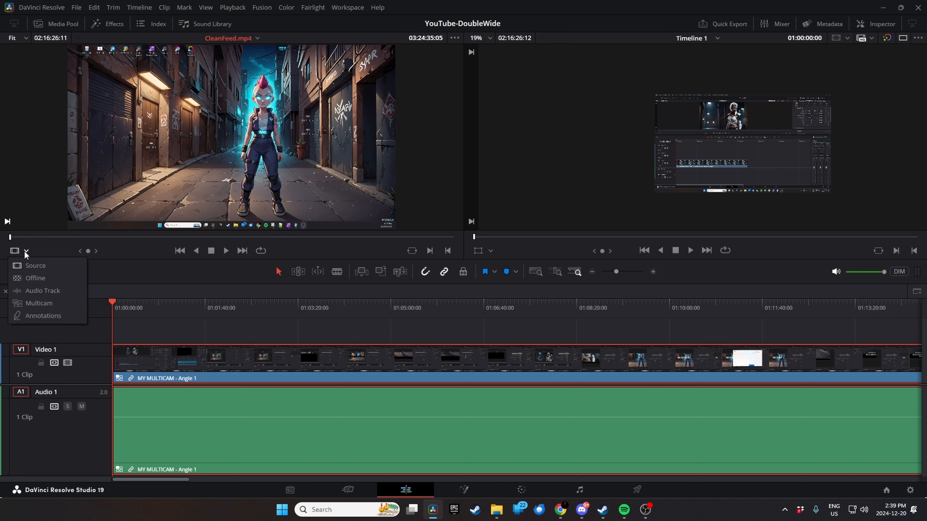
click(48, 303)
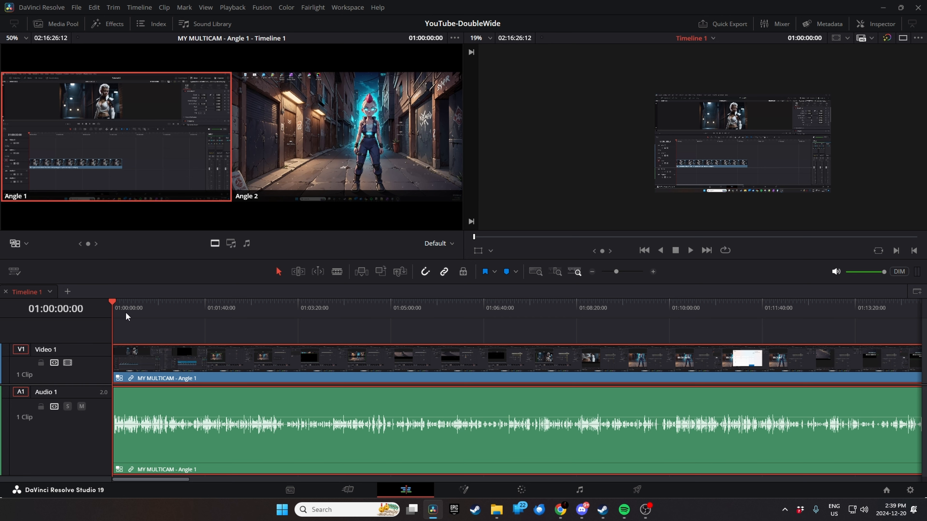
- Cut the multicam clip to Angle 2 at 01:01:00:07
key(space)
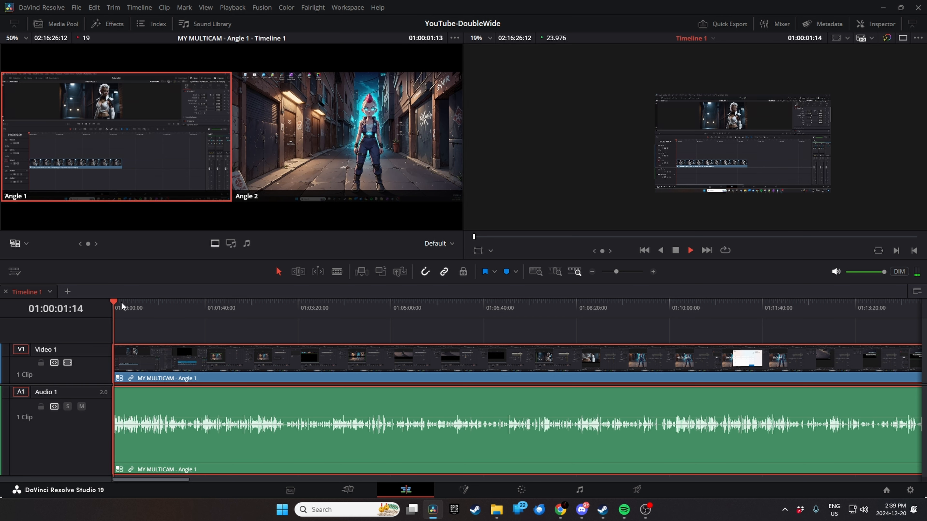
drag(114, 301, 168, 309)
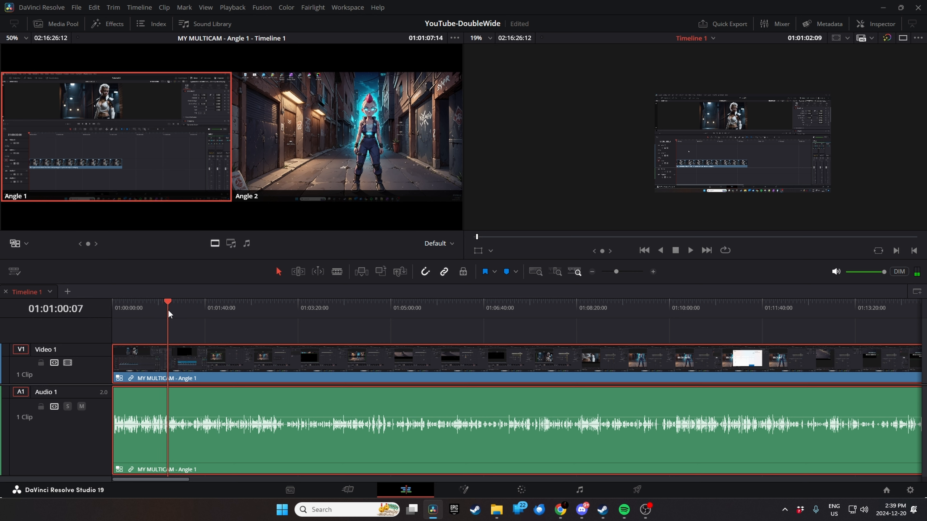
click(315, 154)
- Cut the multicam clip back to Angle 1 at 01:01:29:06
drag(170, 302, 197, 304)
scroll(245, 334, up, 5)
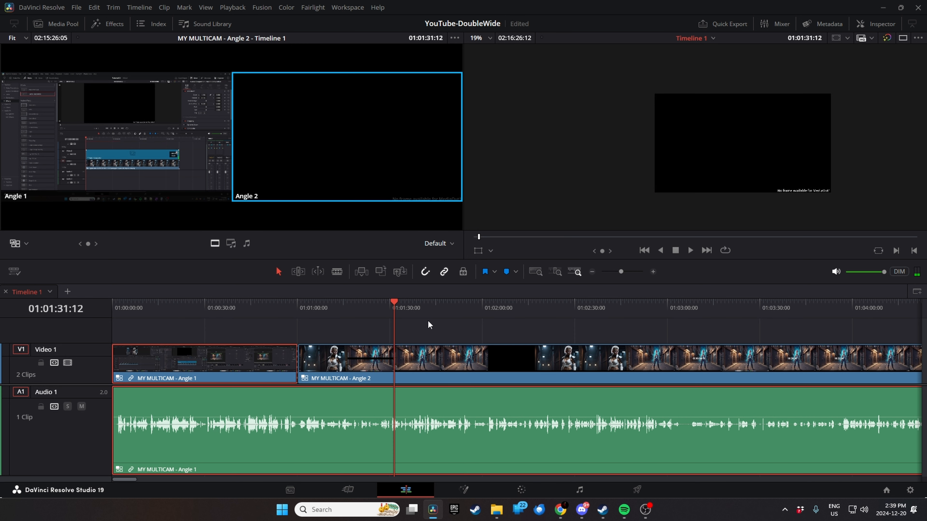
scroll(474, 336, up, 3)
mouse_move(516, 301)
mouse_down()
mouse_move(492, 303)
mouse_move(503, 304)
mouse_up()
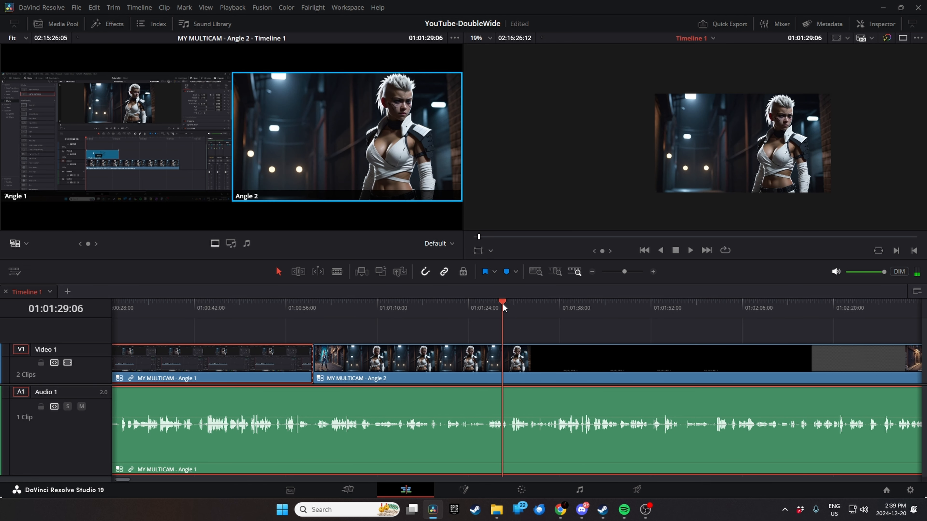
click(92, 156)
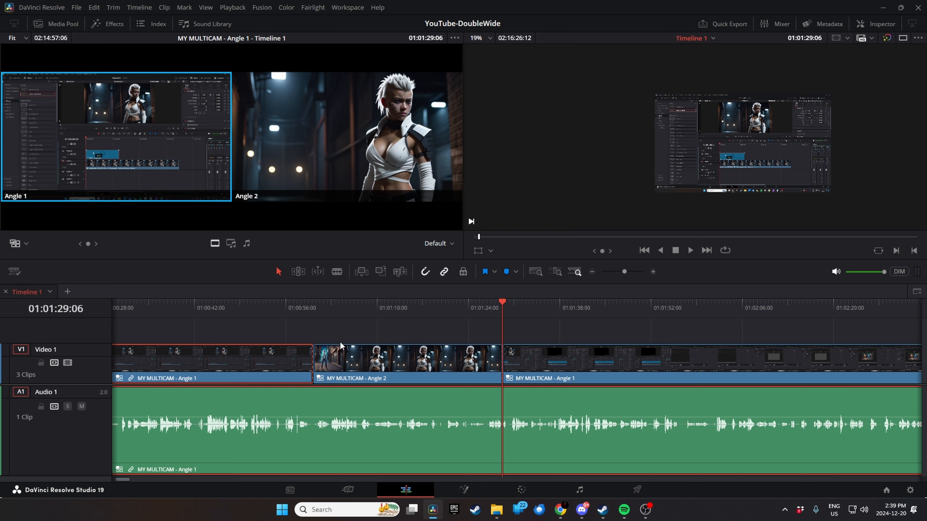
- Open the MY MULTICAM clip from the media pool as its own timeline and check the stacked timelines display option
click(52, 25)
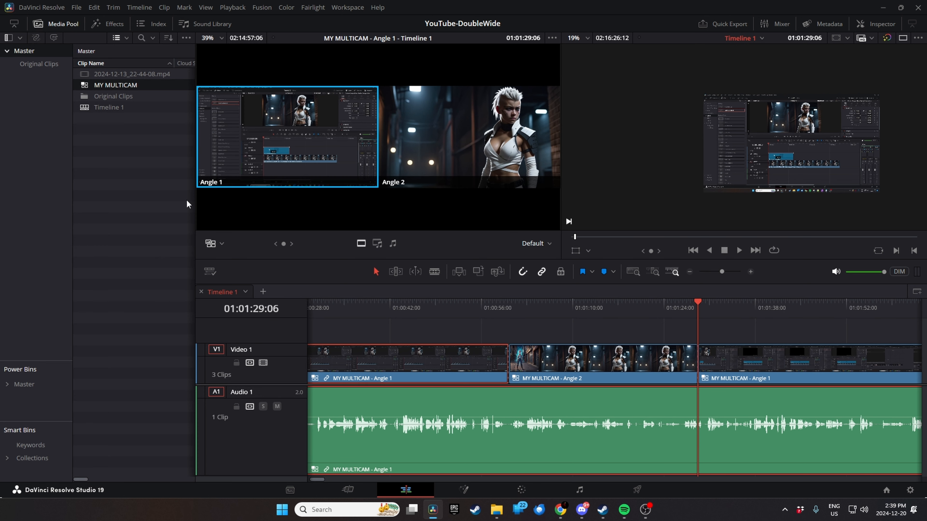
right_click(104, 88)
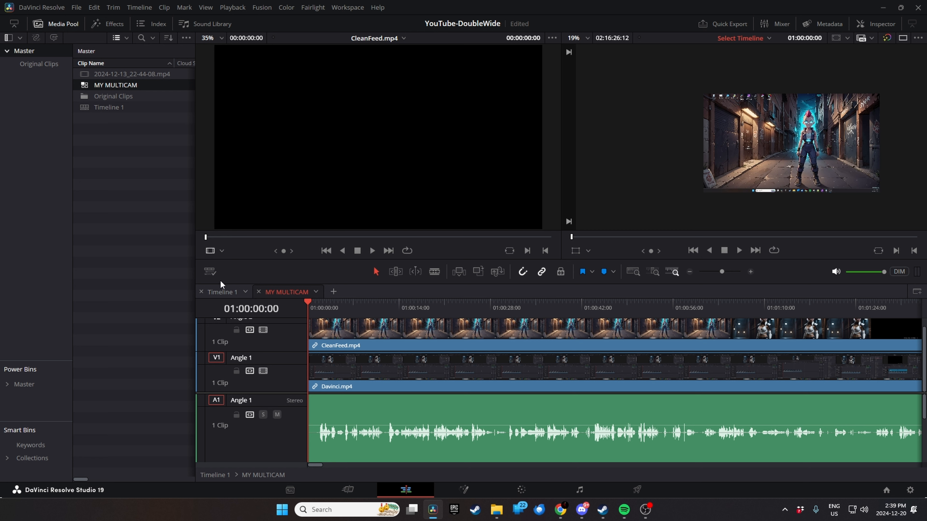
click(211, 272)
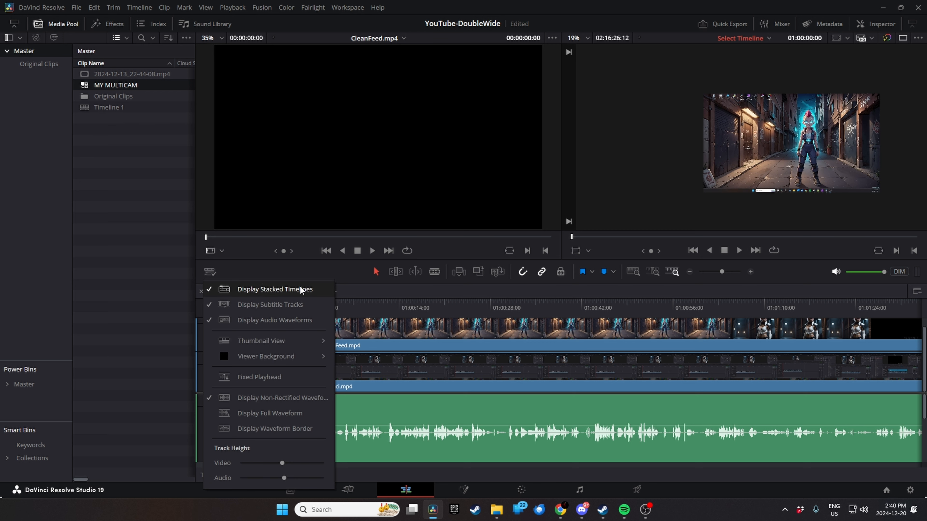
click(417, 289)
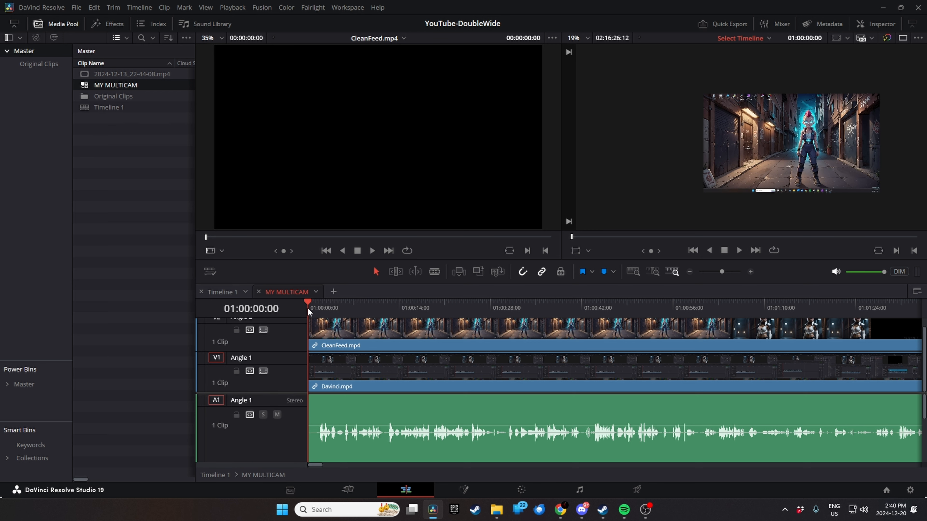
- Rename the Angle 1 video track in the MY MULTICAM timeline as DaVinci
scroll(344, 448, down, 2)
scroll(346, 437, up, 2)
scroll(366, 361, up, 1)
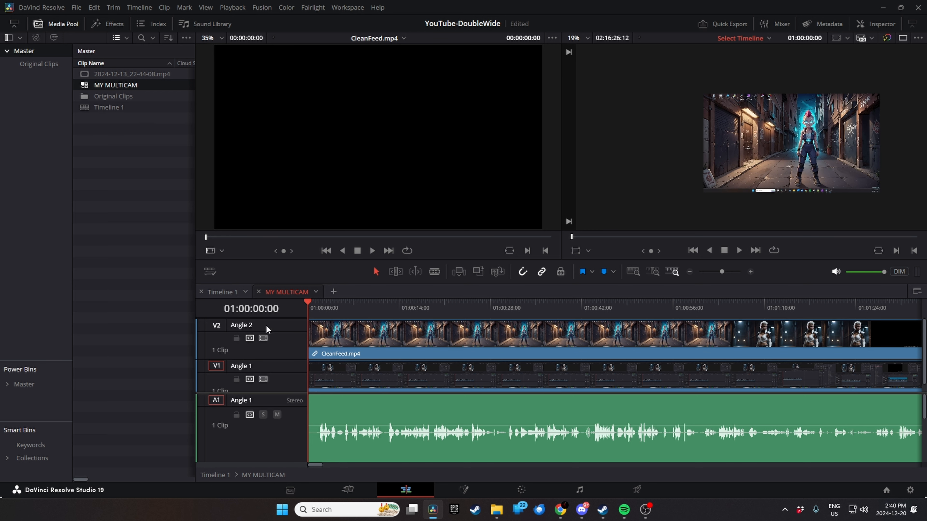
double_click(259, 369)
key(BackSpace)
text(DaVinc)
- Rename the Angle 2 video track in the MY MULTICAM timeline as CleanFeed
double_click(274, 328)
key(BackSpace)
text(Clean)
scroll(277, 376, down, 1)
scroll(256, 433, down, 3)
scroll(256, 433, up, 3)
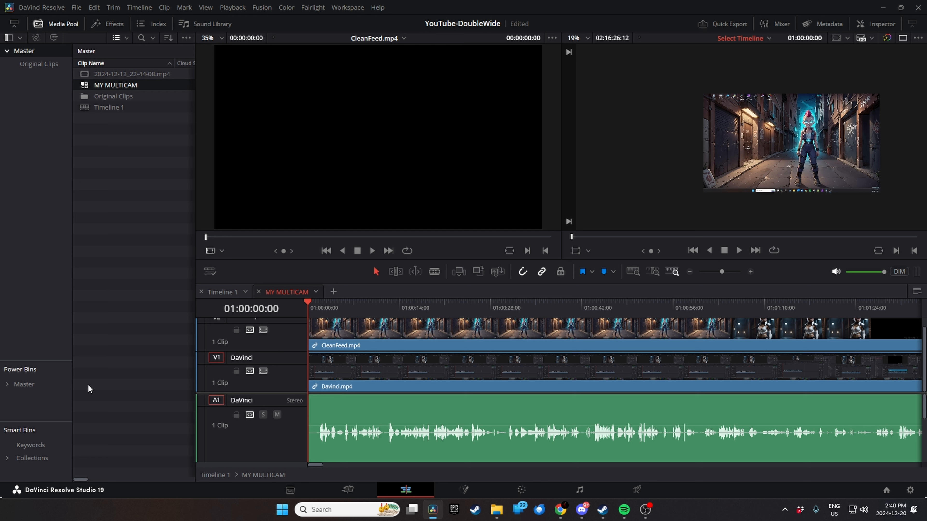
scroll(237, 409, down, 1)
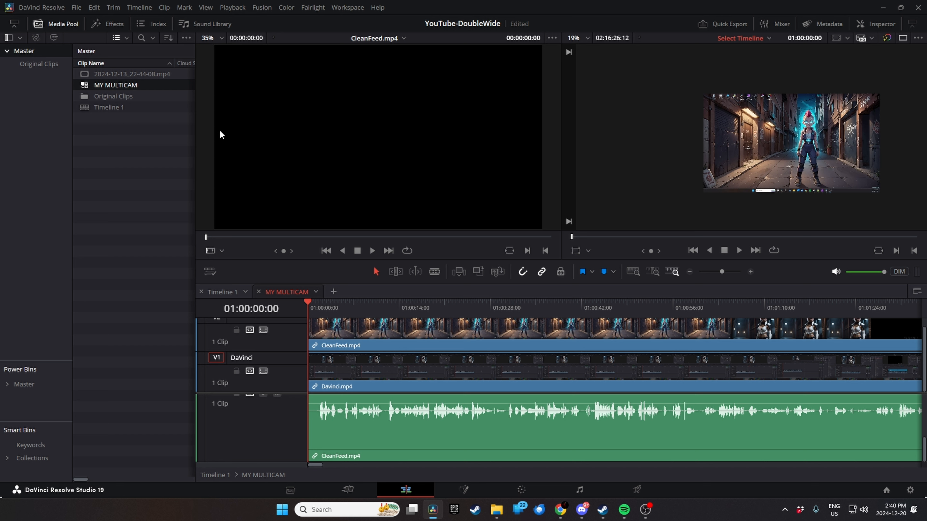
scroll(257, 367, up, 1)
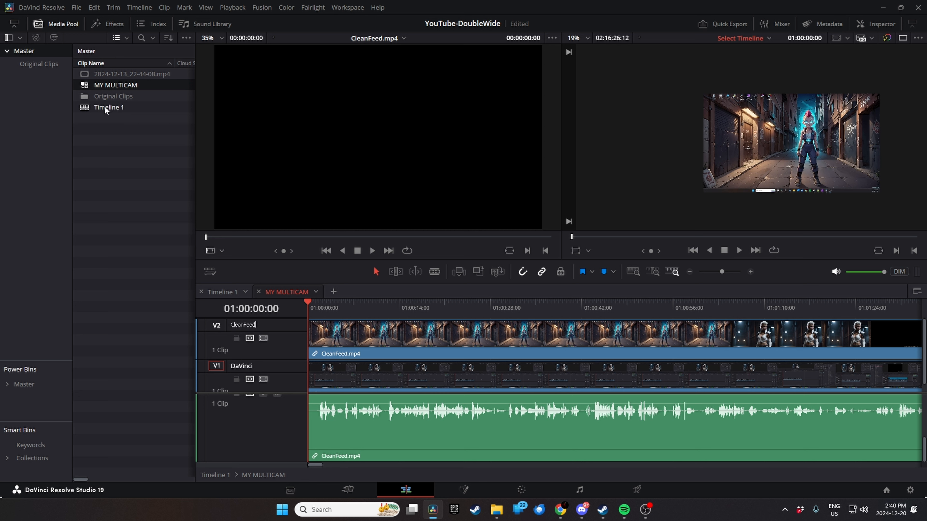
- Save the project and return to Timeline 1, placing the playhead at 01:01:01:10 in the CleanFeed segment
key(ctrl+s)
click(258, 292)
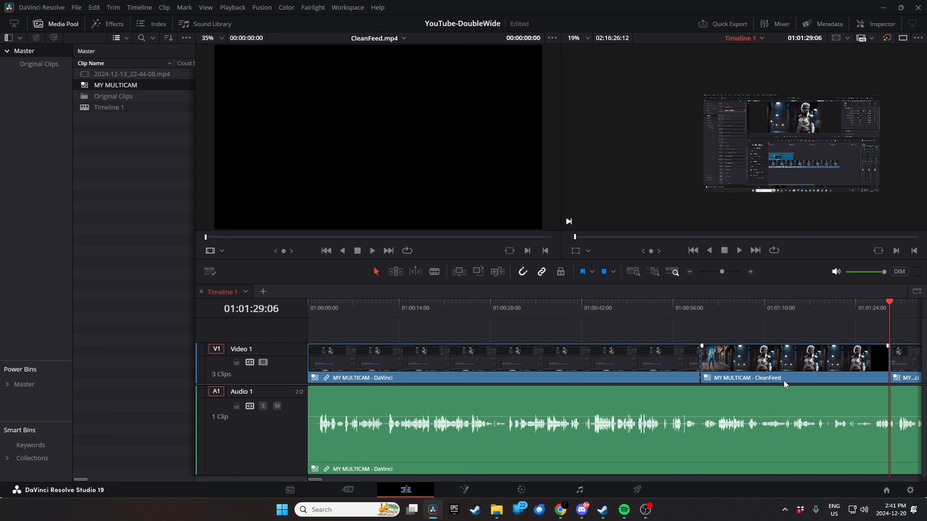
click(690, 310)
drag(682, 318, 708, 320)
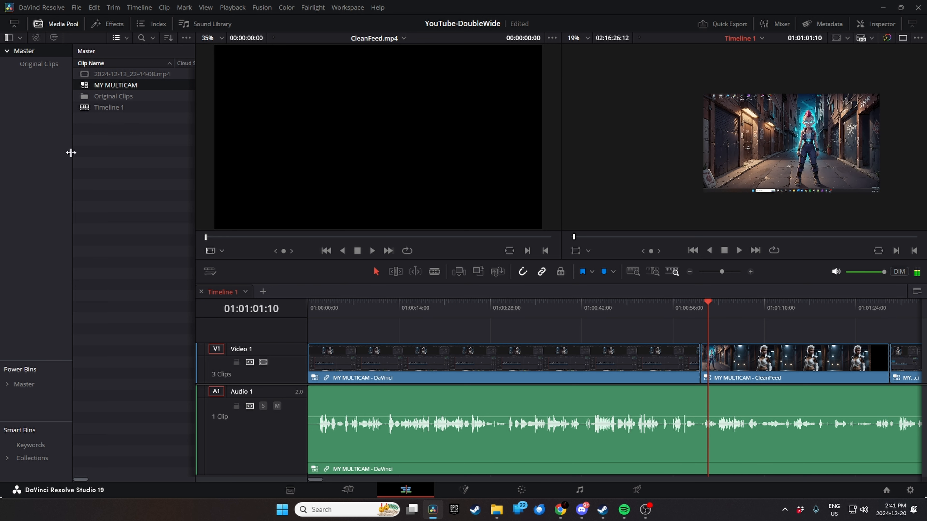
- Reopen the MY MULTICAM timeline to review its tracks, close it, and select the CleanFeed segment in Timeline 1
right_click(94, 91)
click(158, 109)
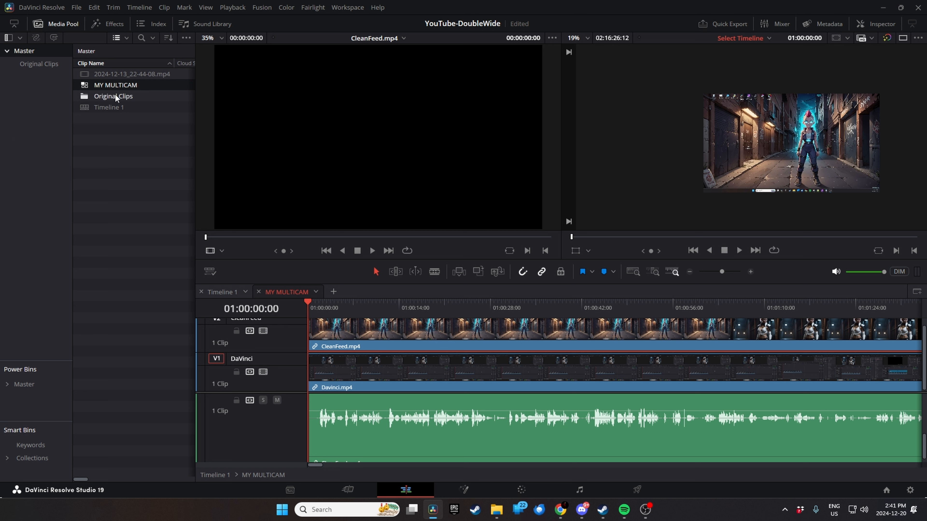
click(258, 292)
click(802, 362)
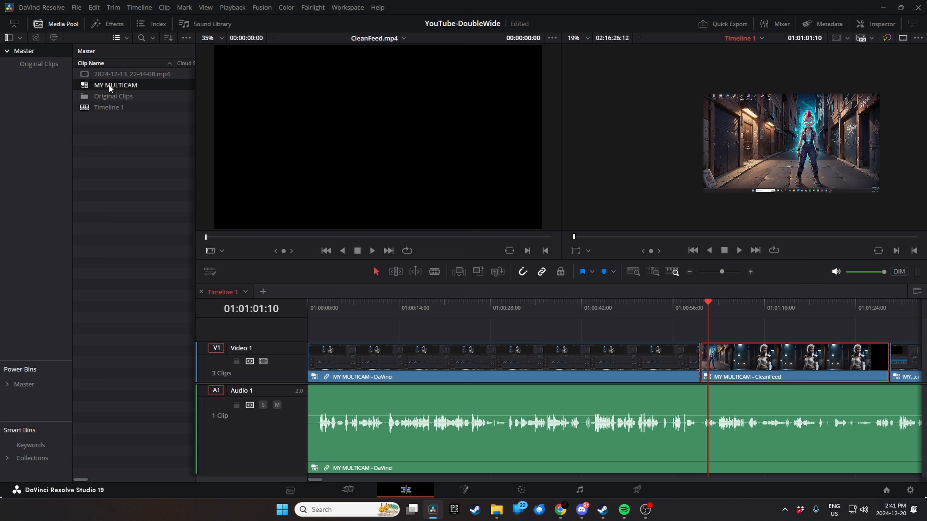
- Split the video and audio in Timeline 1 at 01:03:06:03, and undo a trial trim of the second video segment's start
scroll(621, 372, down, 2)
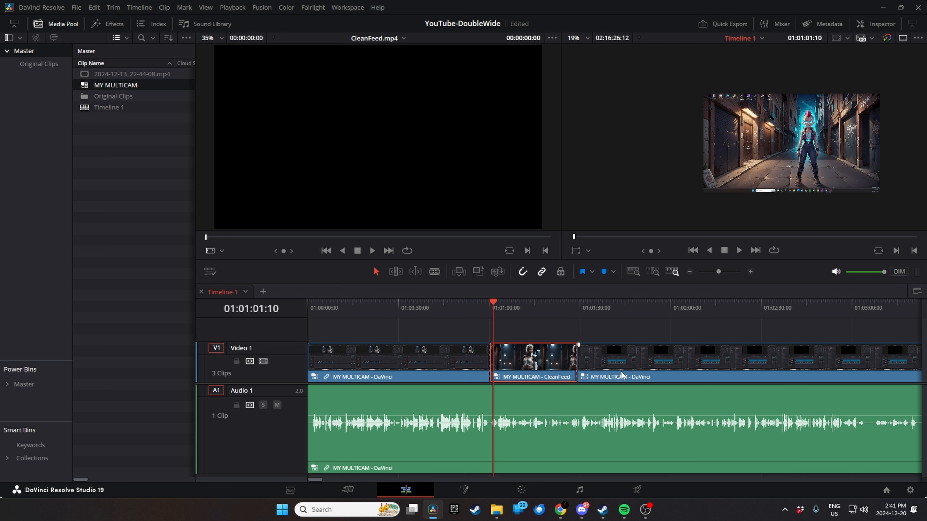
scroll(621, 372, down, 2)
drag(399, 308, 590, 317)
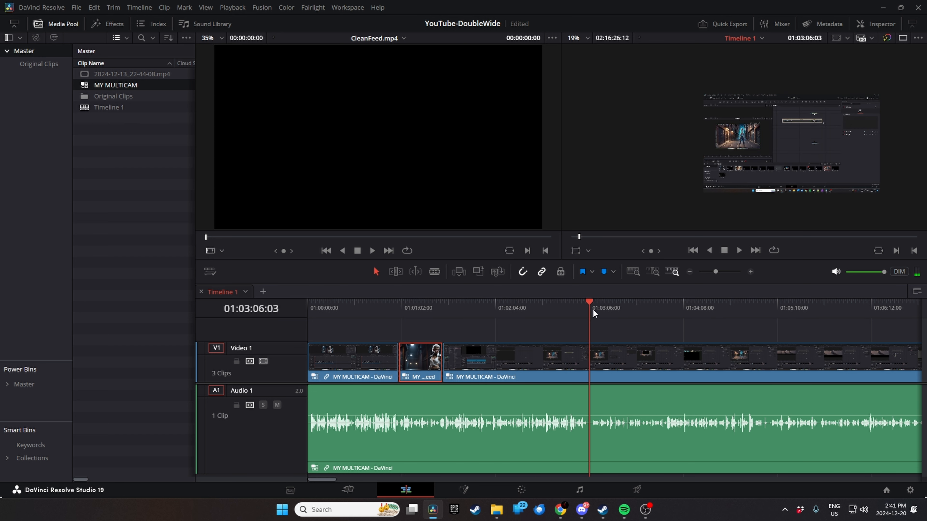
key(ctrl+b)
drag(597, 357, 835, 369)
key(ctrl+z)
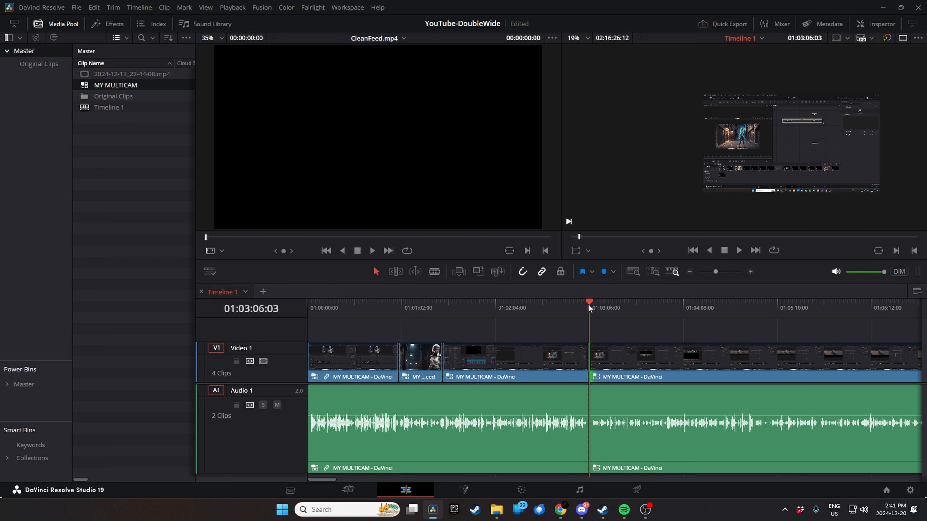
- Link the video and audio clips of the segment that starts at 01:03:06:03
click(679, 379)
ctrl+click(677, 423)
right_click(678, 425)
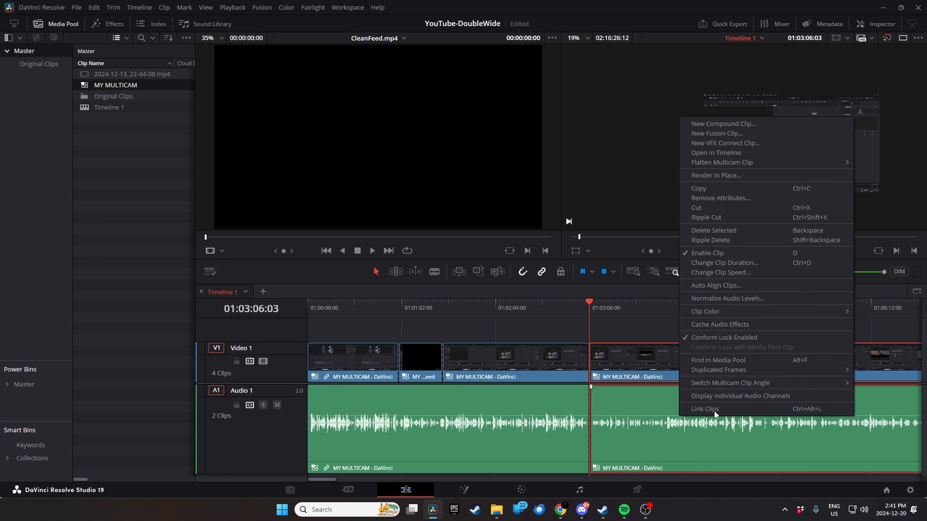
click(714, 412)
- Trim about two minutes from the start of the linked segment and delete the gap before it
drag(595, 363, 770, 369)
click(685, 382)
key(Delete)
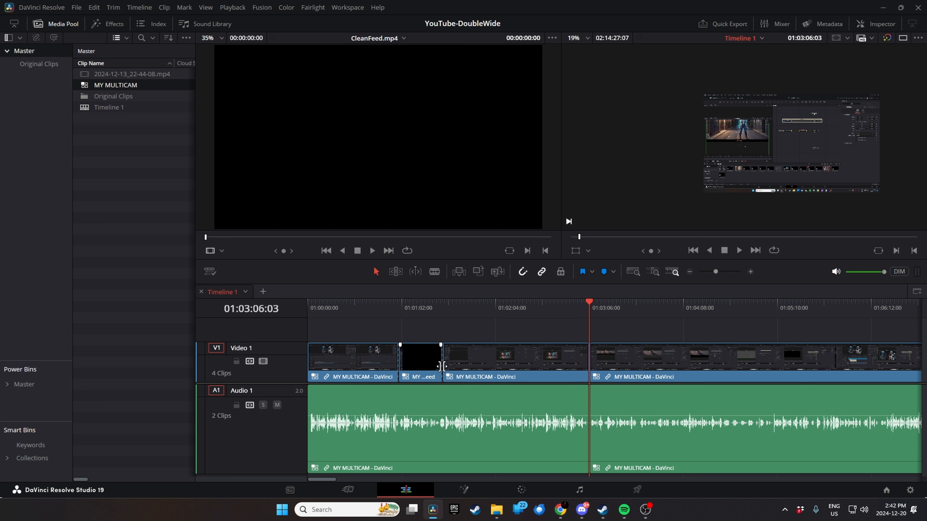
- Roll the CleanFeed segment's end cut to just before the 01:02:04 mark and preview the segment at 01:01:20:23
drag(441, 366, 486, 366)
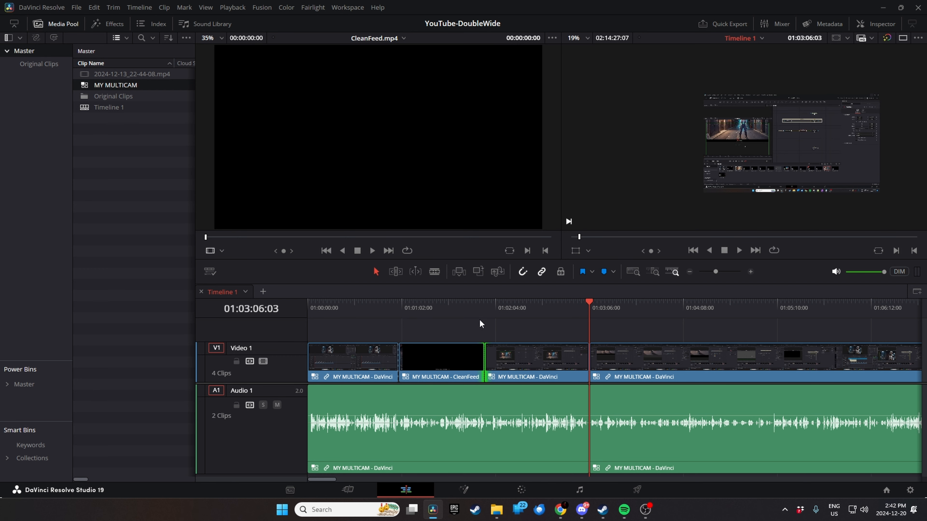
drag(584, 301, 430, 321)
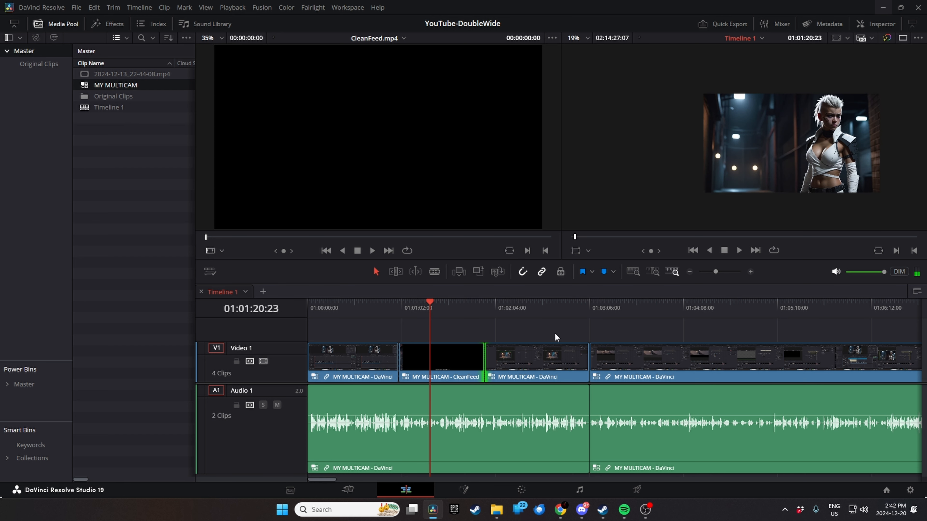
scroll(541, 346, down, 4)
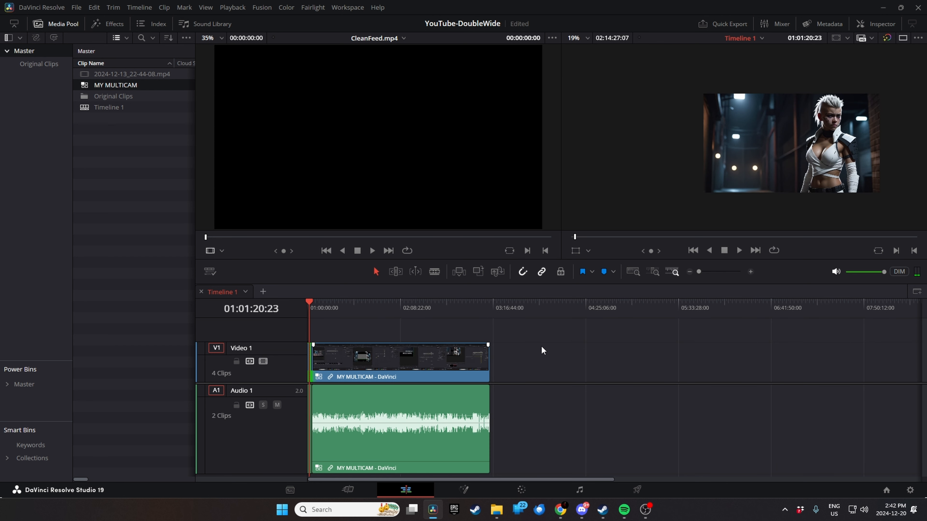